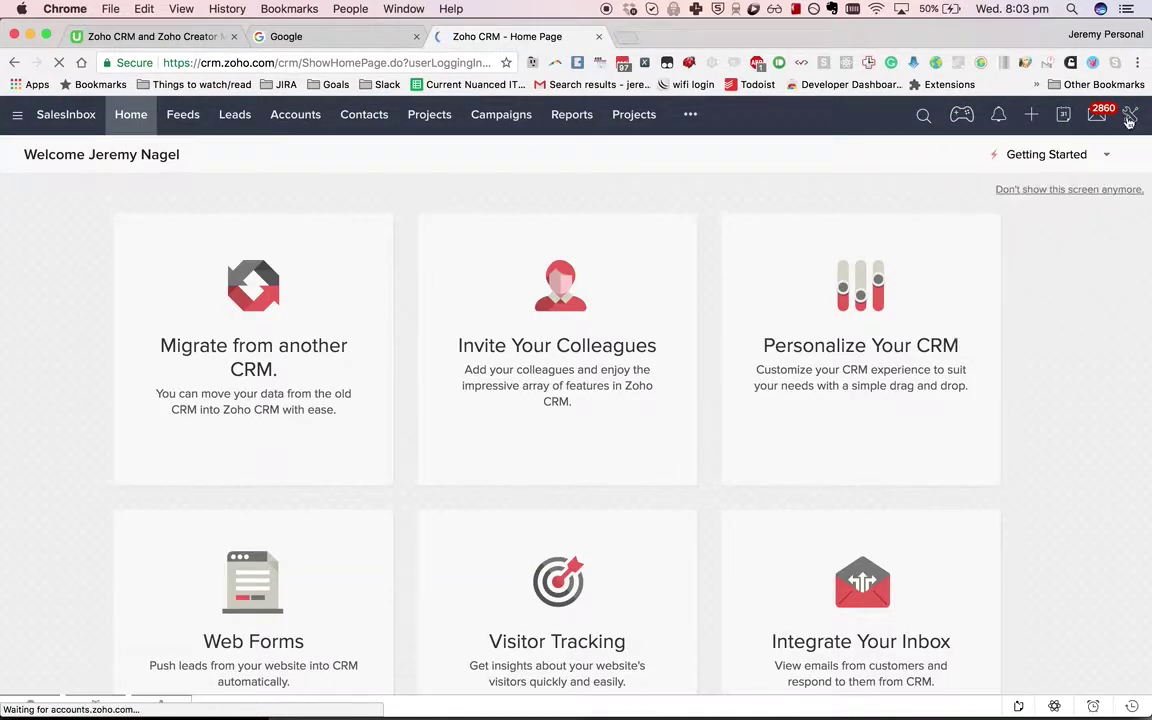
# Step: Create a new workflow rule for the Leads module named "Field update for leads"
pyautogui.click(1128, 117)
pyautogui.click(1107, 151)
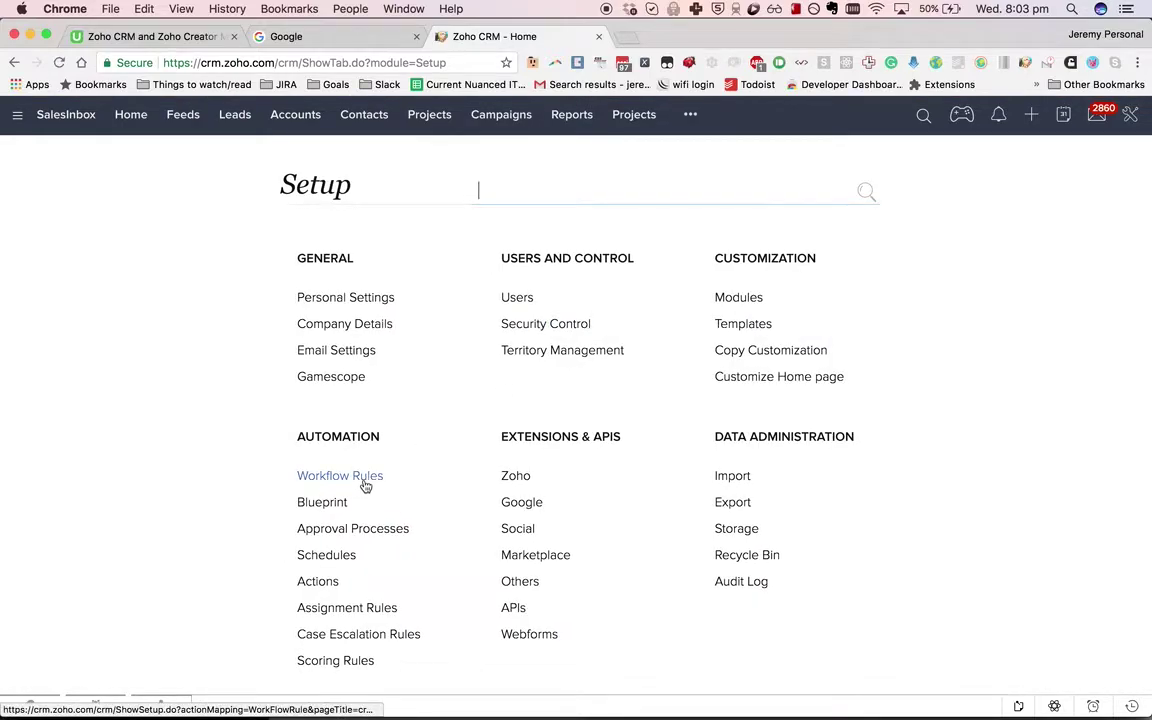
pyautogui.click(366, 485)
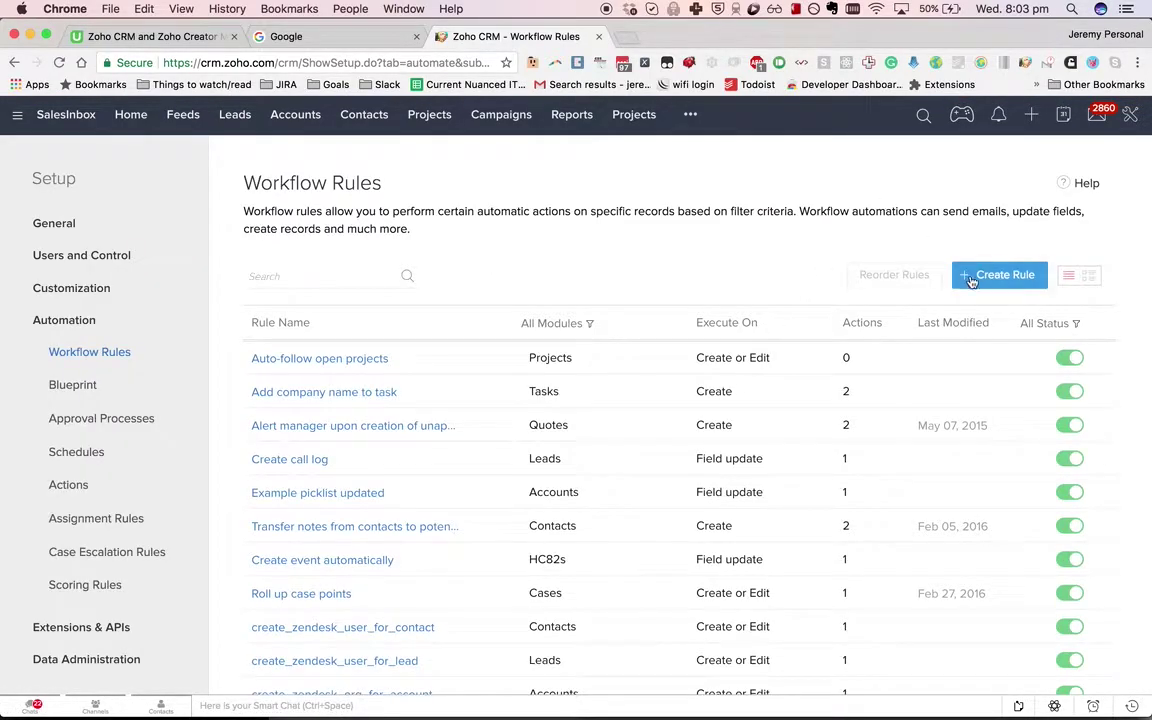
pyautogui.click(999, 274)
pyautogui.click(553, 189)
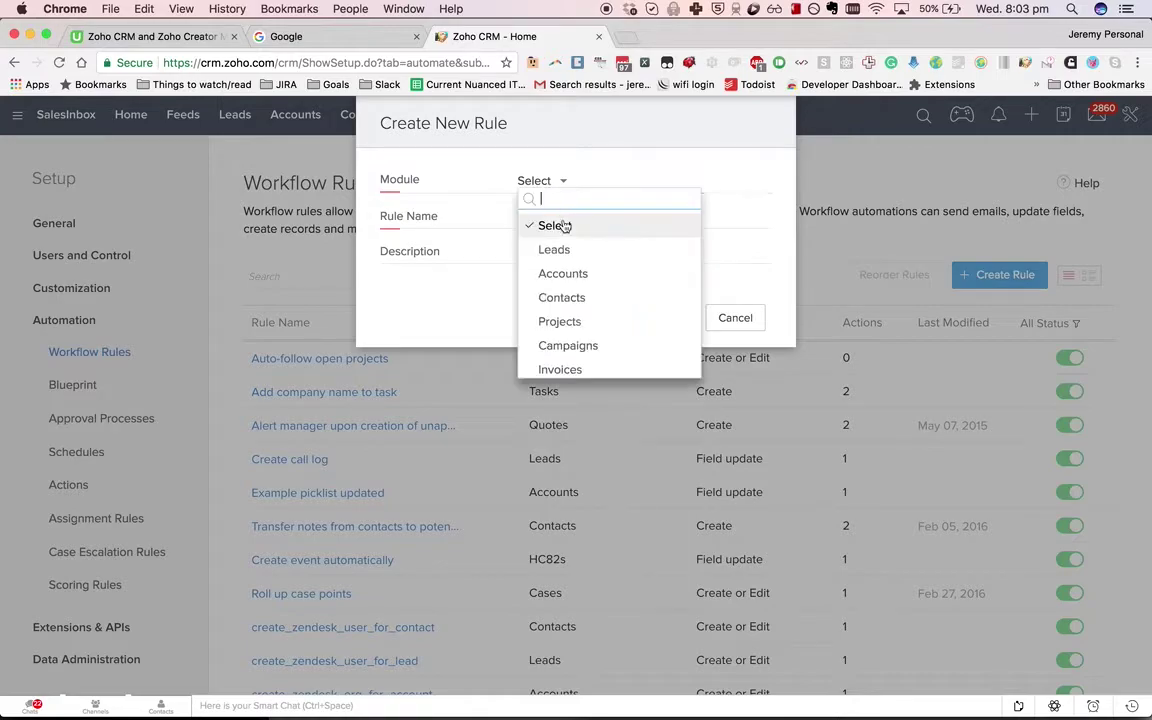
pyautogui.click(572, 252)
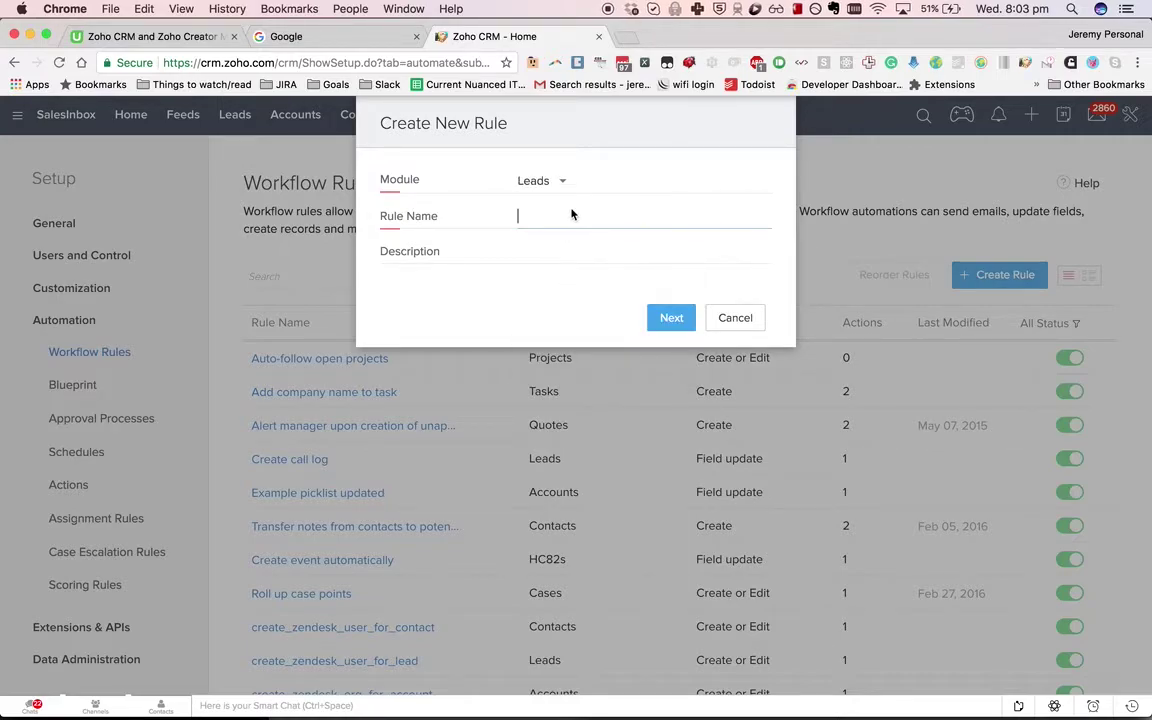
pyautogui.write('Field update for leads')
pyautogui.click(677, 320)
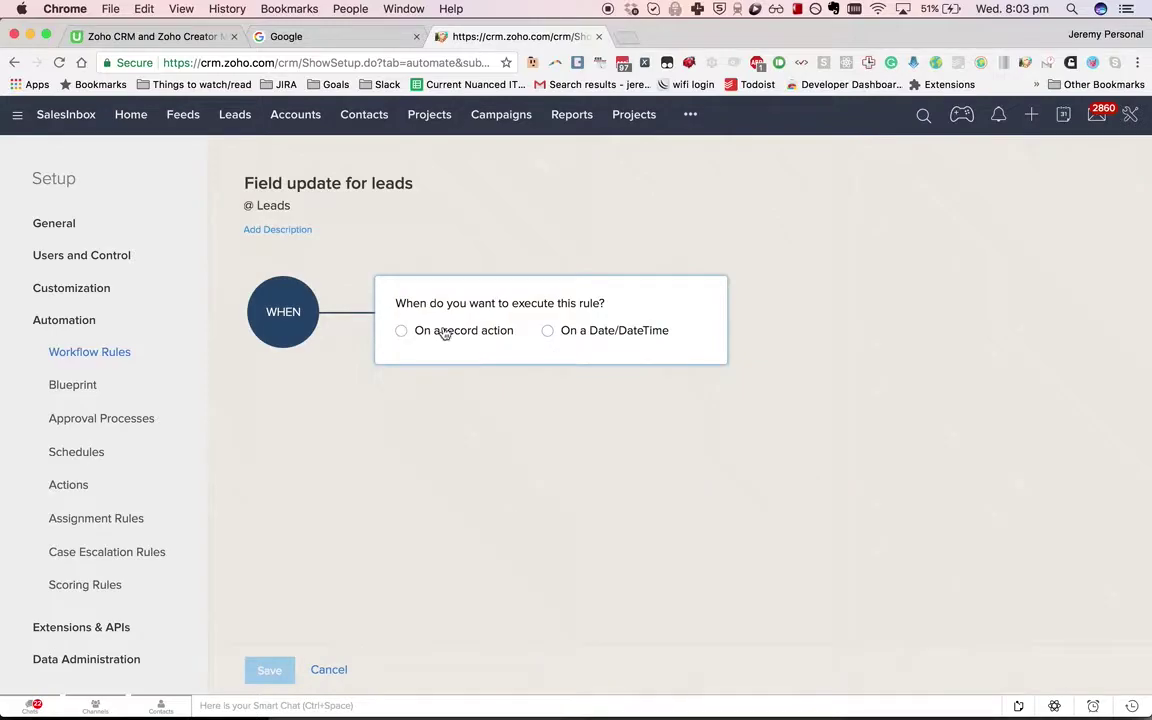
# Step: Set the rule to execute on a record action when the Add Call Log field is updated
pyautogui.click(446, 333)
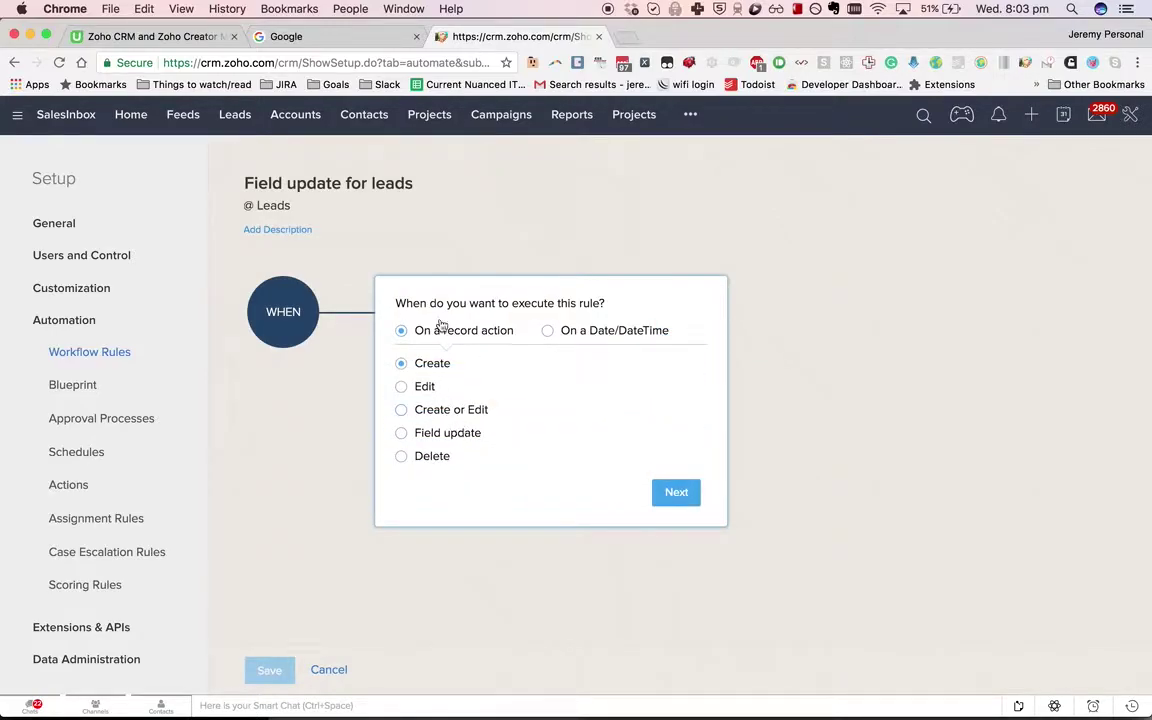
pyautogui.click(466, 440)
pyautogui.click(432, 475)
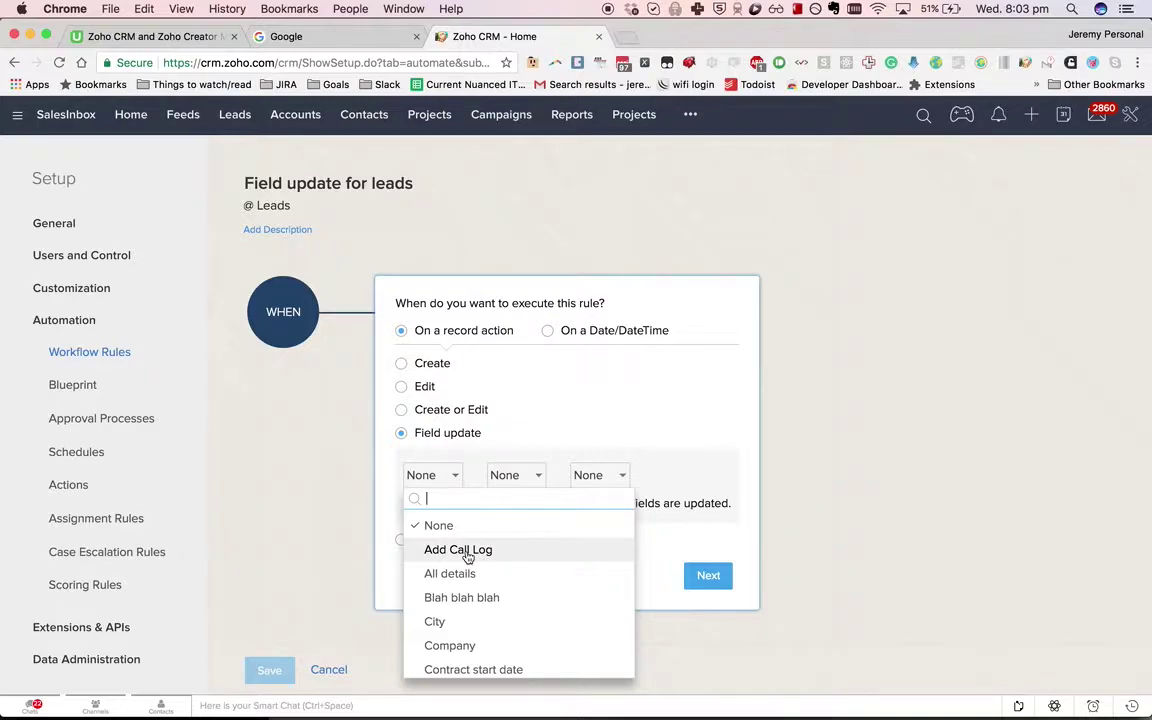
pyautogui.click(466, 552)
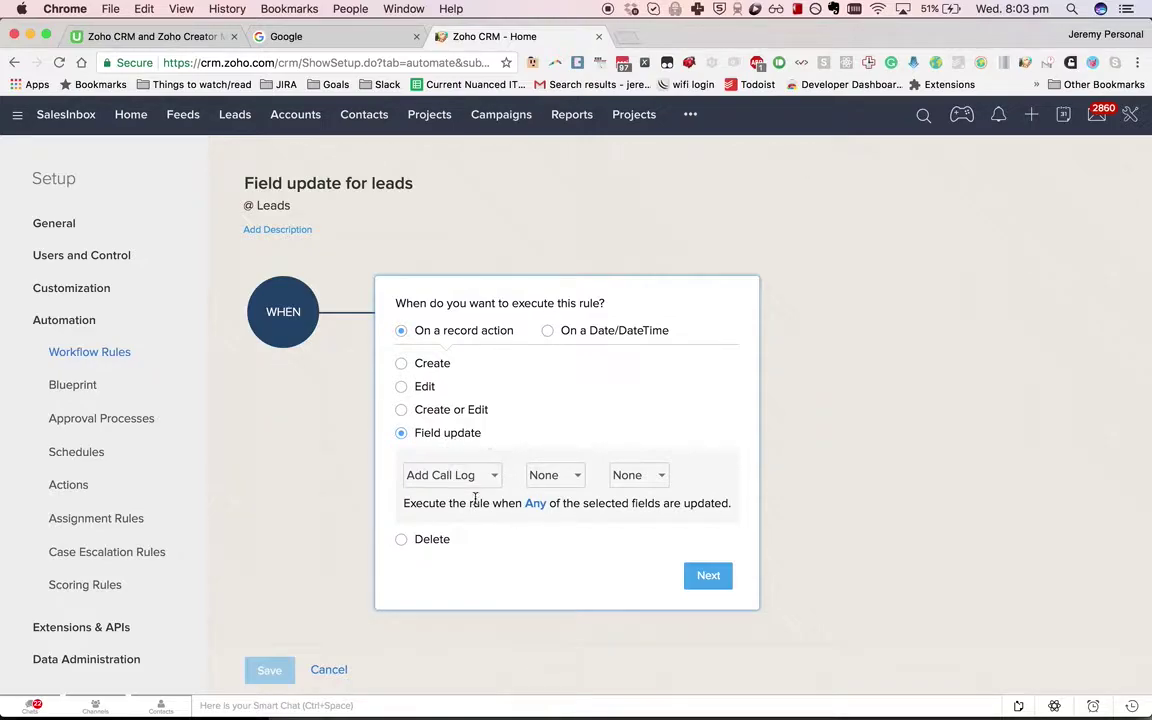
pyautogui.click(714, 583)
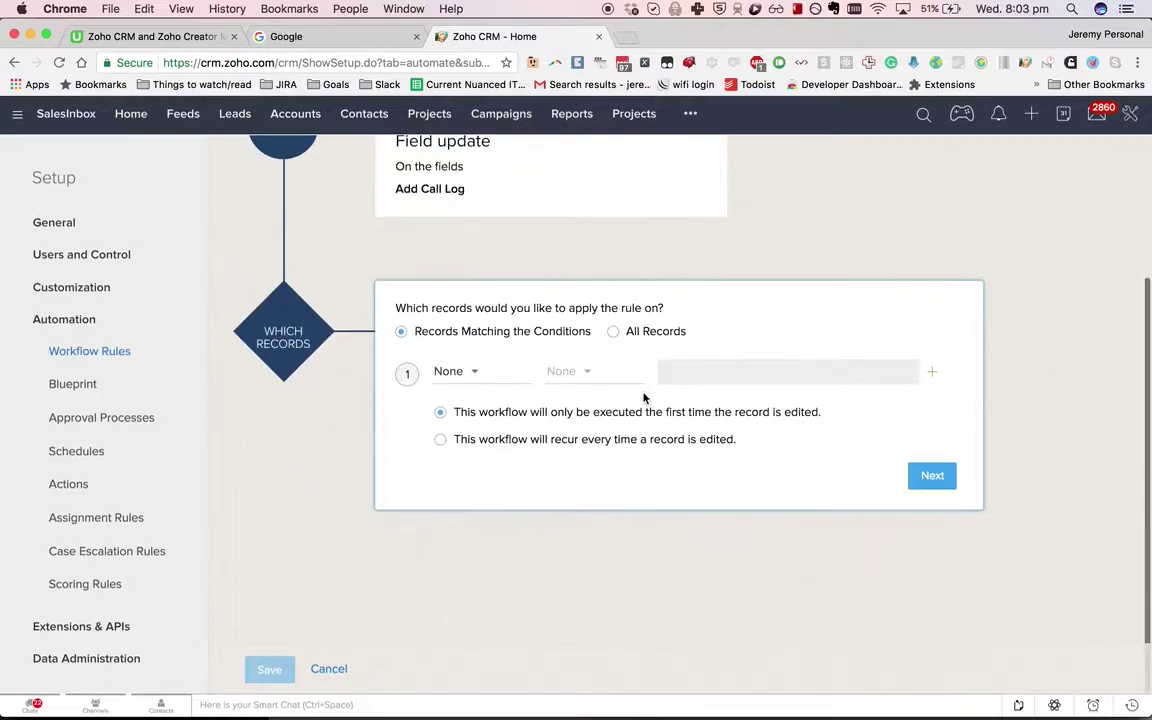
# Step: Limit the rule to records where Add Call Log is Selected, and make it recur every time a record is edited
pyautogui.click(458, 373)
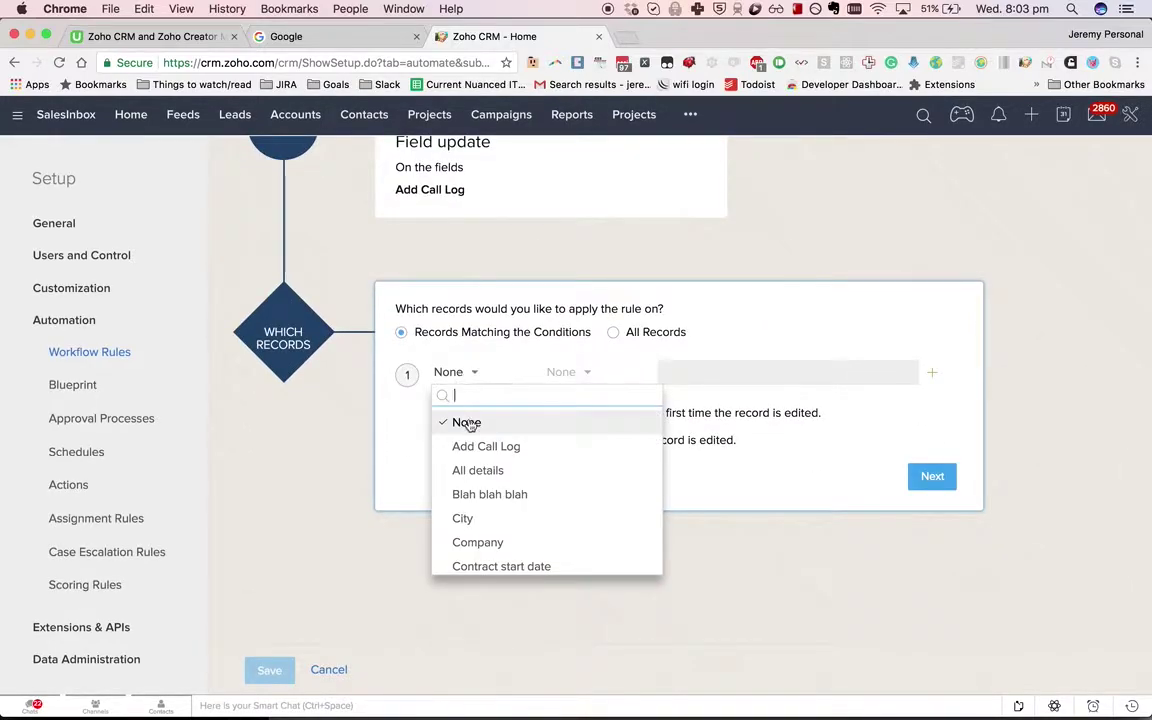
pyautogui.click(484, 447)
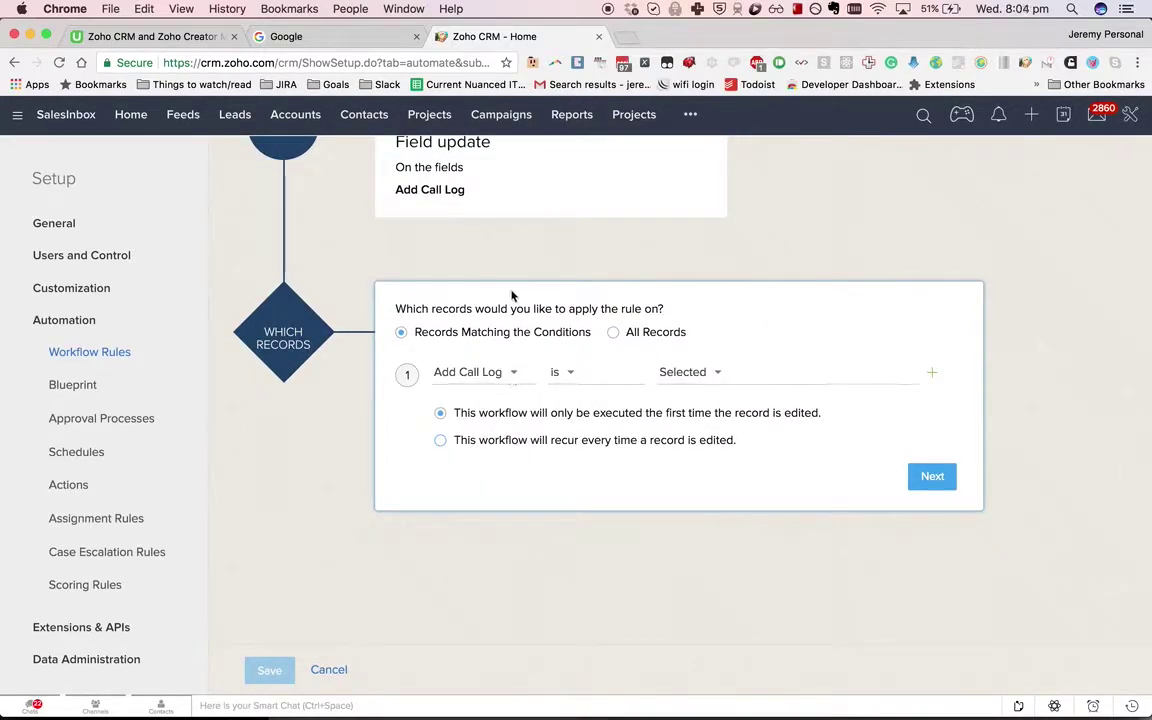
pyautogui.click(598, 440)
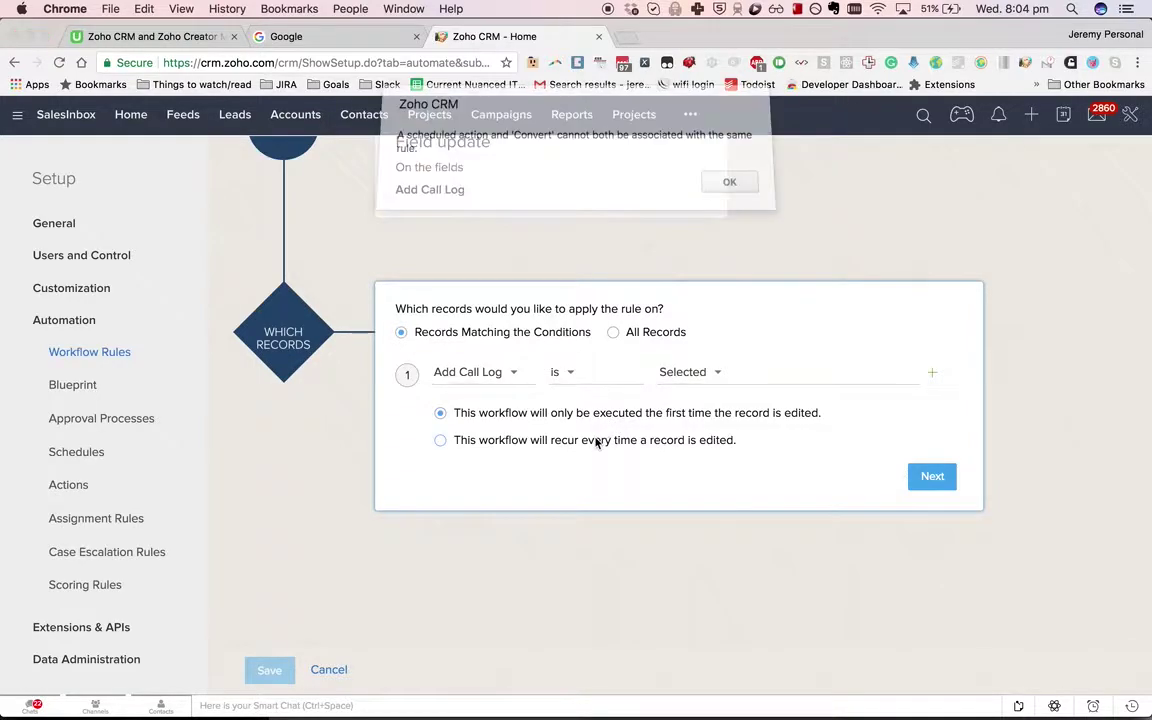
pyautogui.click(730, 190)
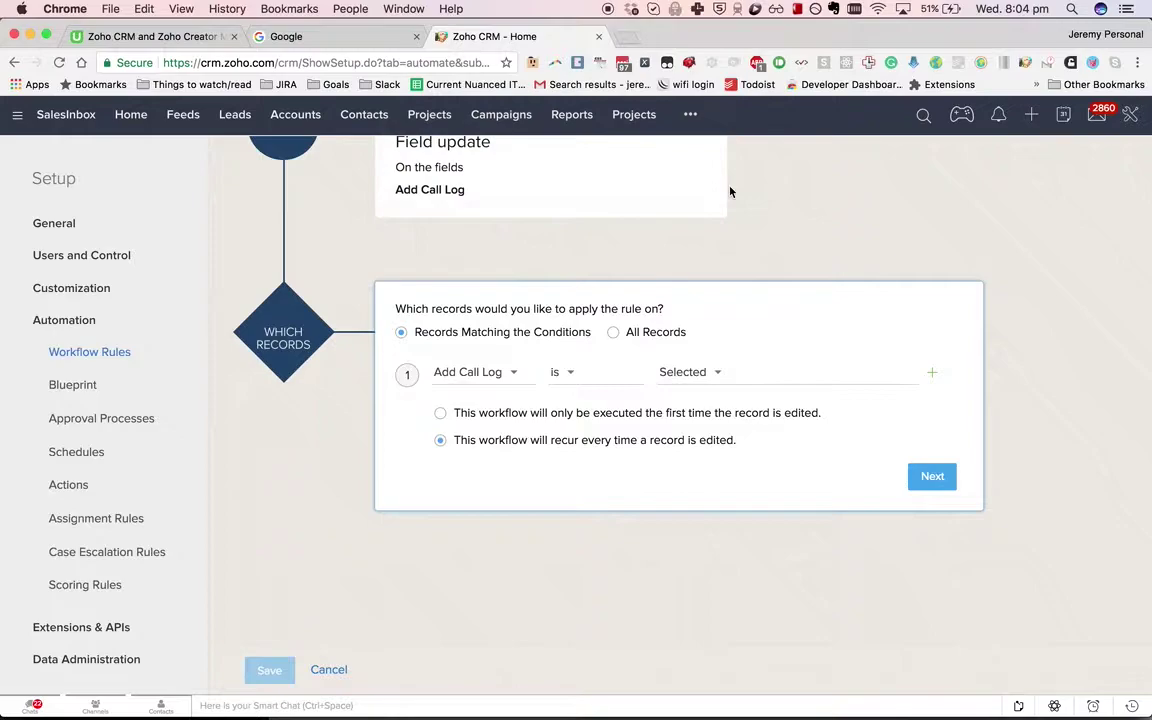
pyautogui.click(930, 482)
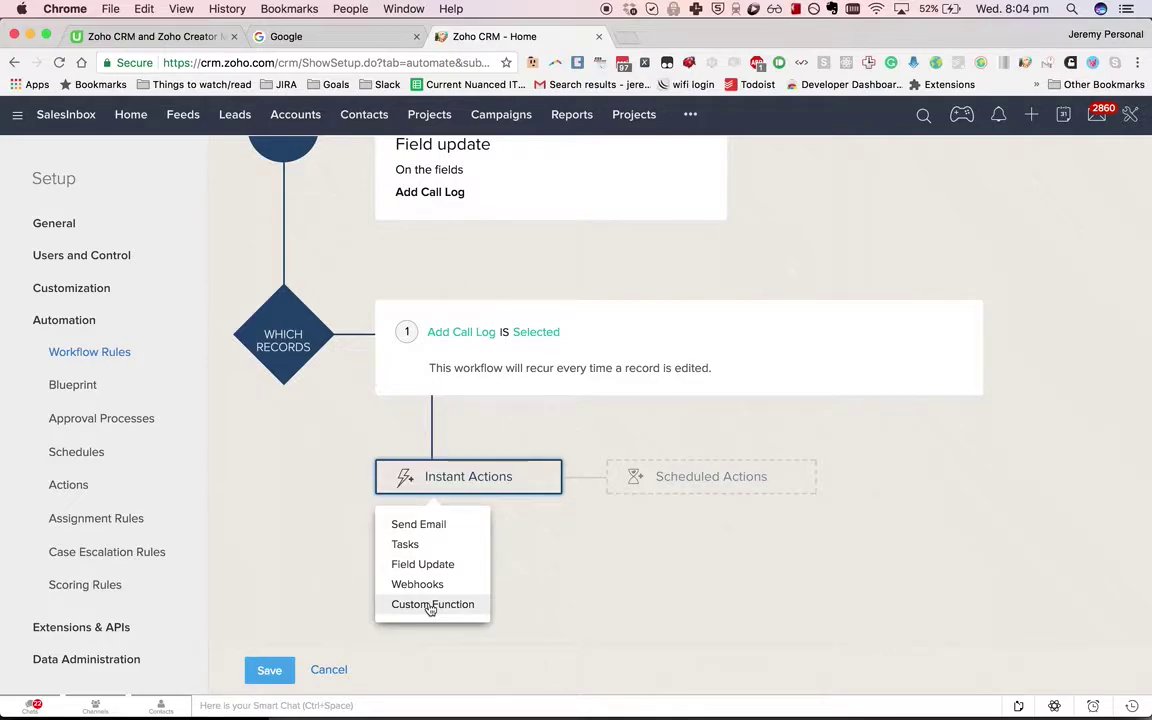
# Step: Start a new email alert as an instant action, using the TEST template and Lead: Email as recipient
pyautogui.click(432, 525)
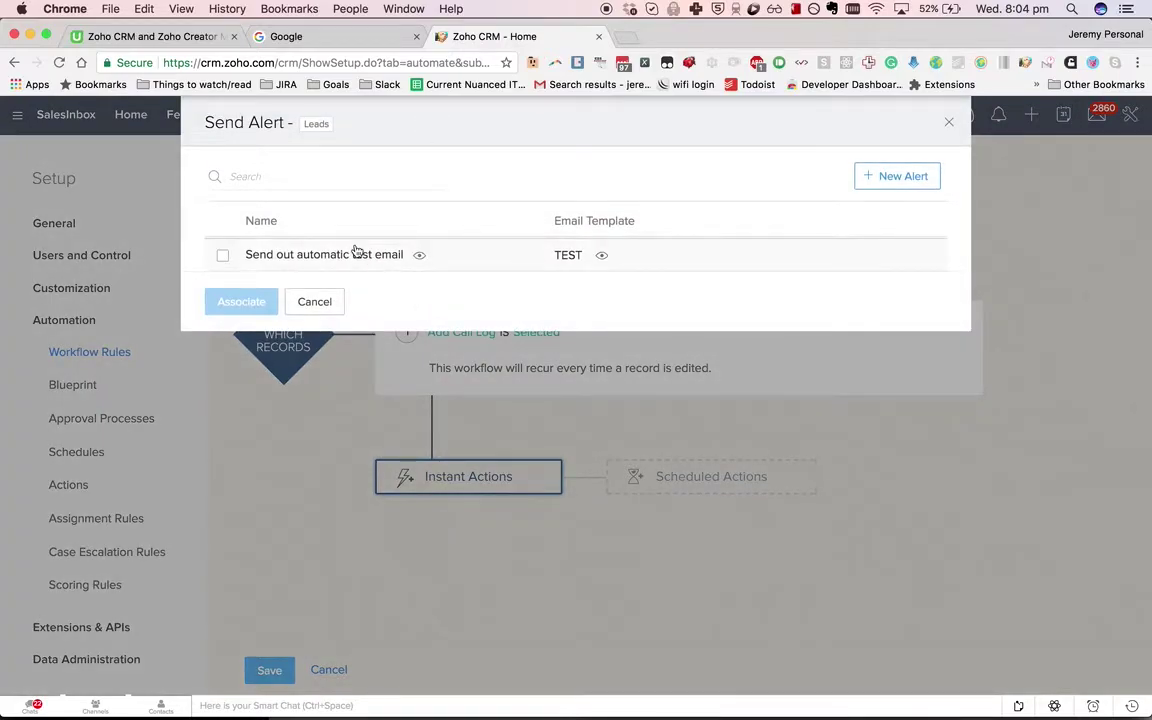
pyautogui.click(903, 177)
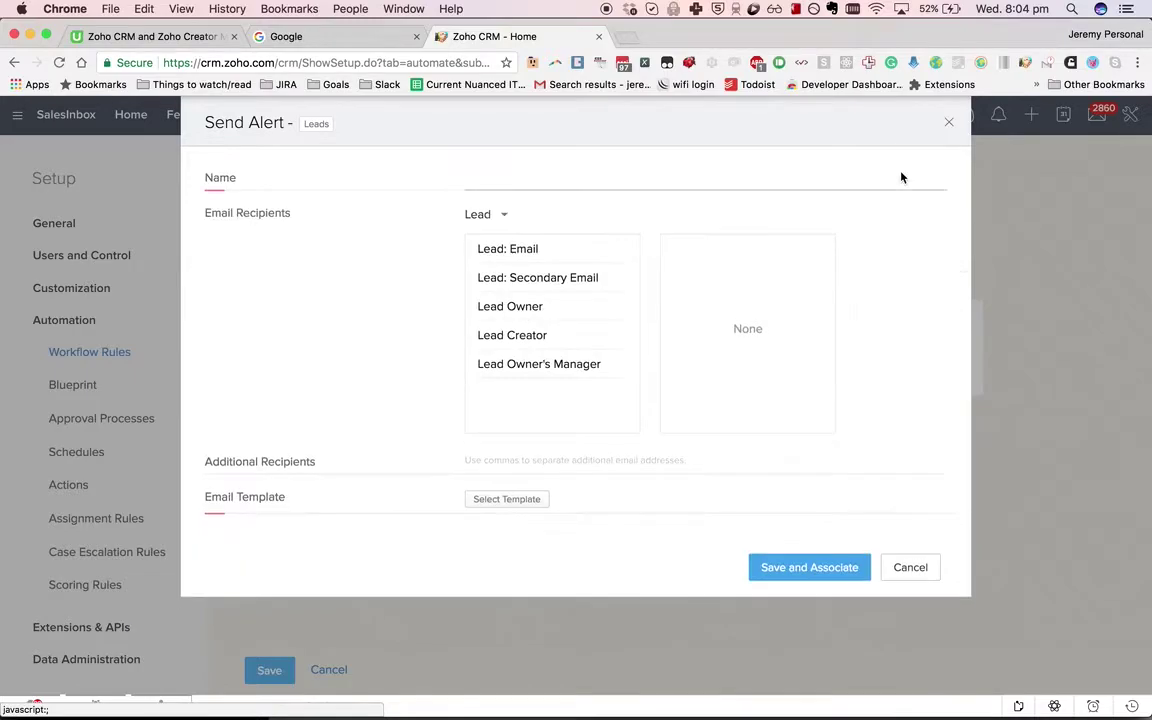
pyautogui.click(498, 499)
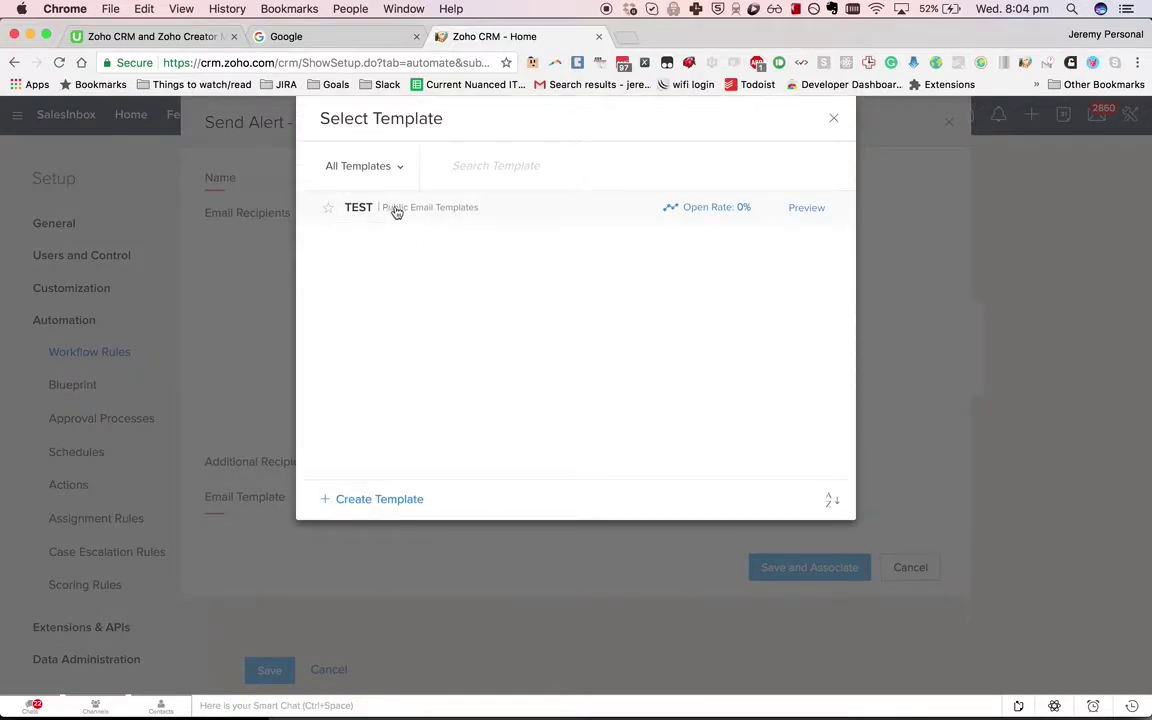
pyautogui.click(366, 209)
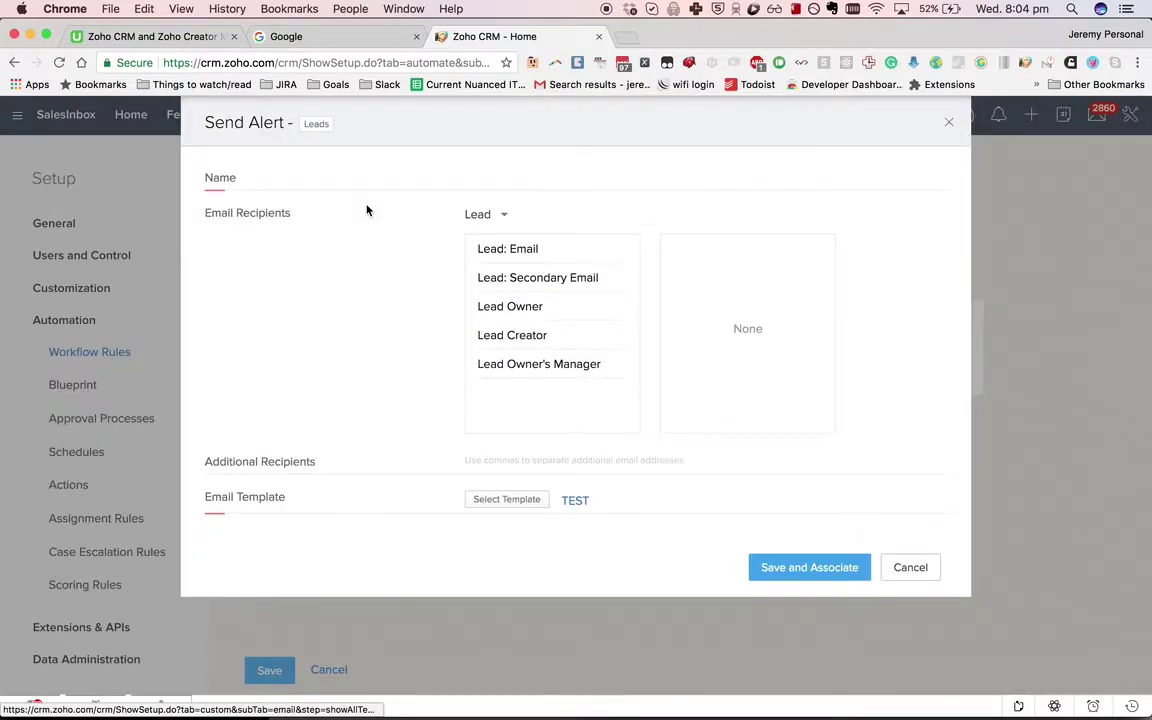
pyautogui.doubleClick(492, 248)
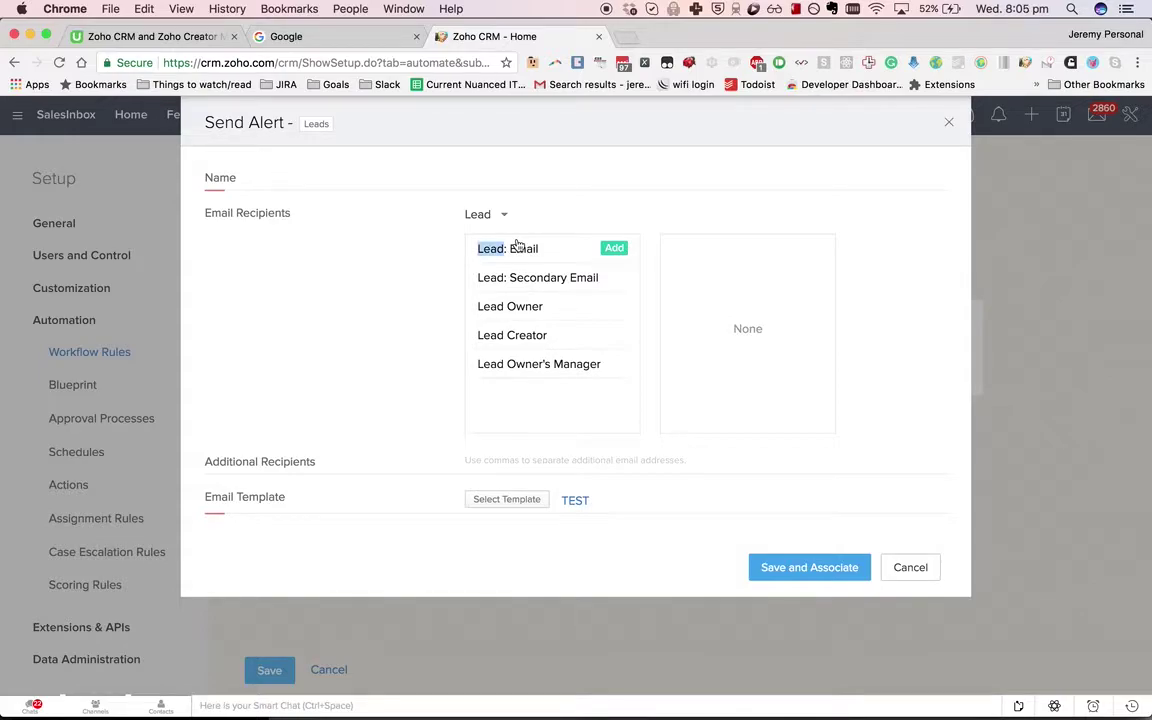
pyautogui.click(613, 249)
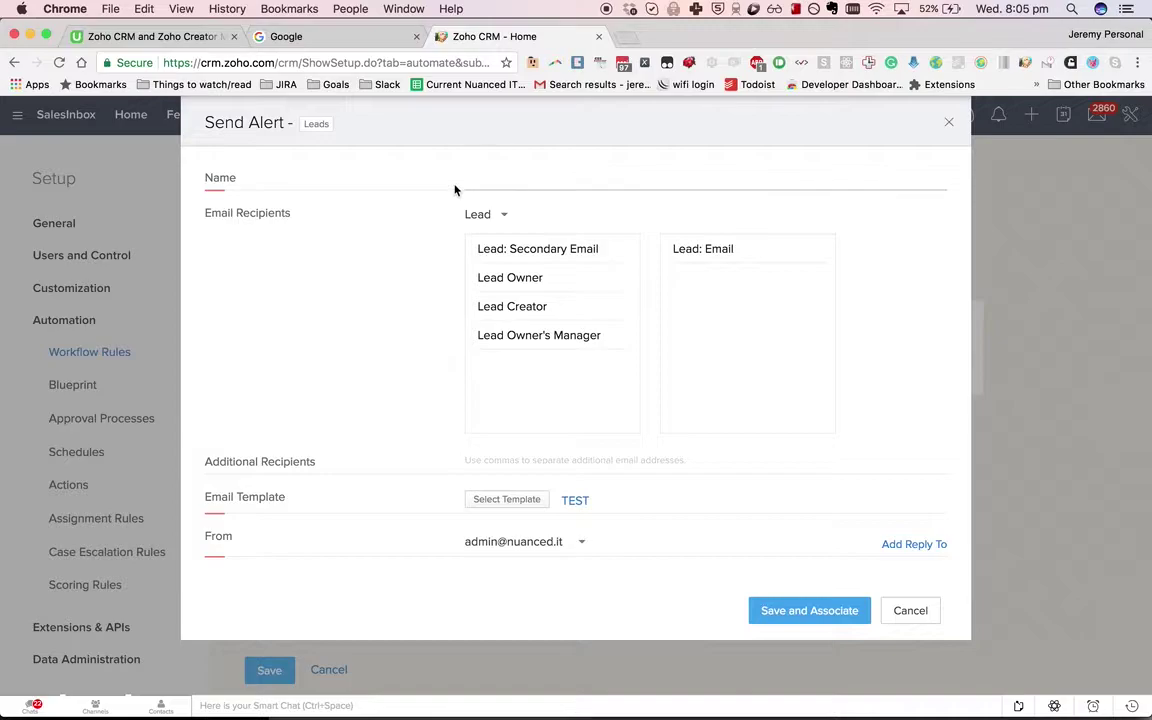
# Step: Name the alert "Email Lead when call log ticked", enter an additional recipient's email address, and save and associate it with the rule
pyautogui.write('Email ')
pyautogui.write('Lead when call')
pyautogui.write(' log ticked')
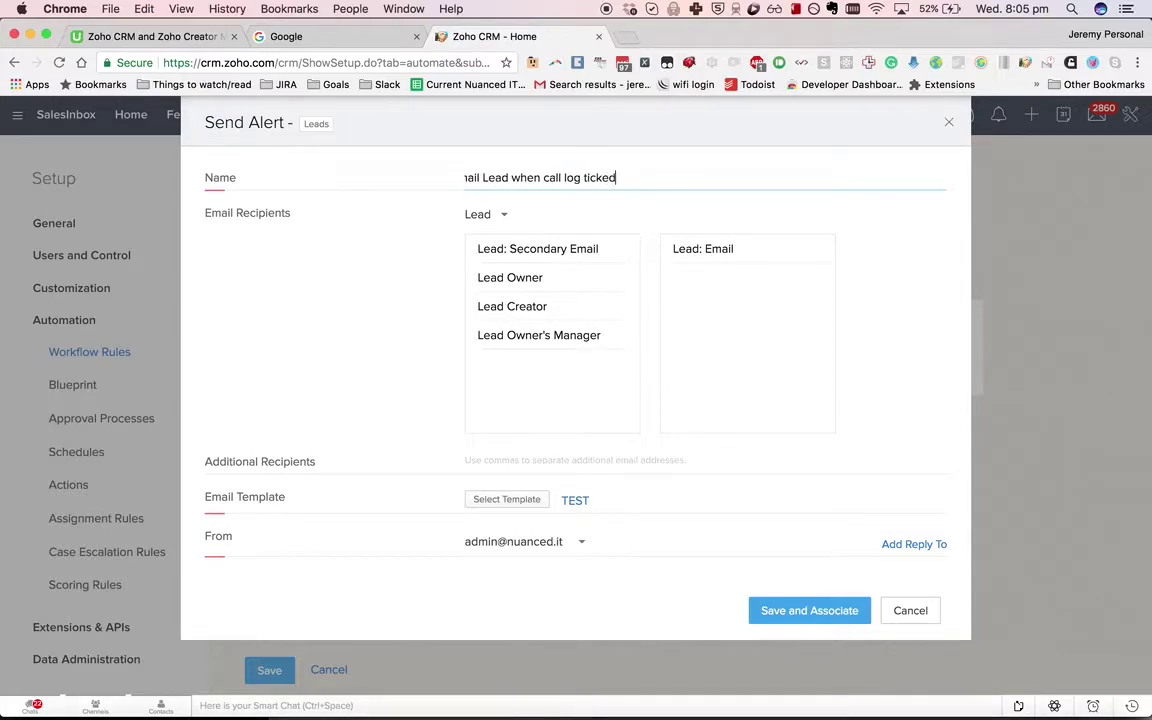
pyautogui.click(528, 458)
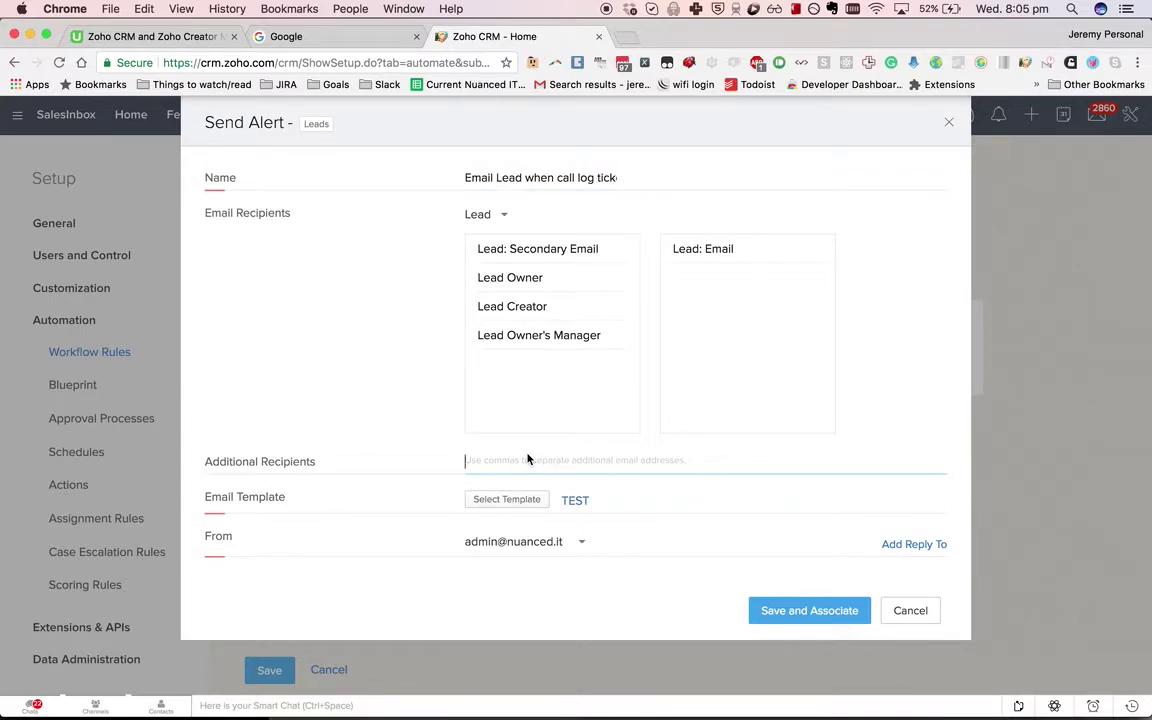
pyautogui.write('jerem')
pyautogui.press('Down')
pyautogui.press('Return')
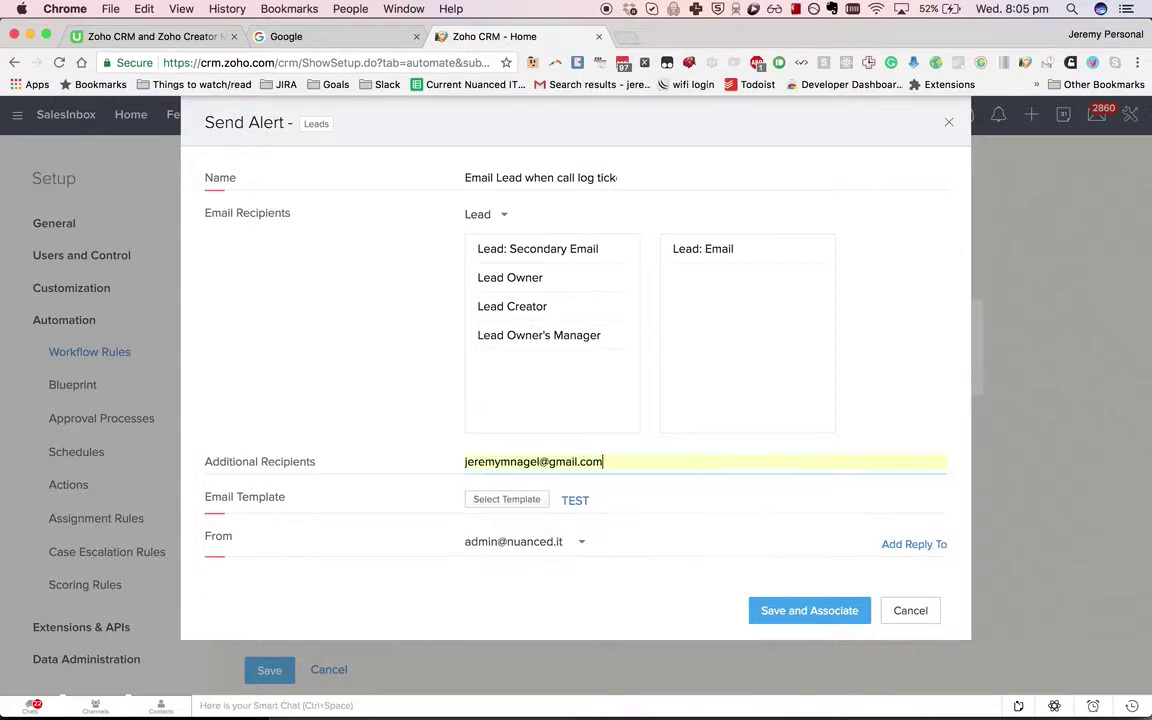
pyautogui.click(769, 611)
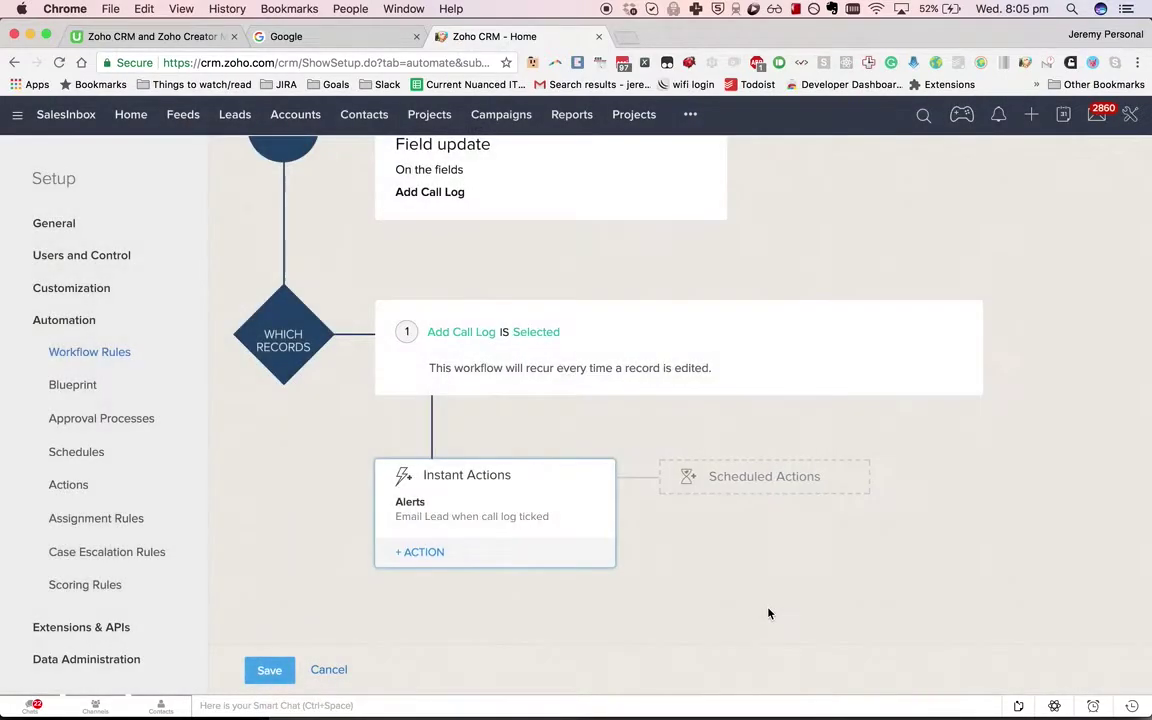
# Step: Add a new task action to the rule, due at the Workflow Rule Trigger Date plus 7 days
pyautogui.click(436, 564)
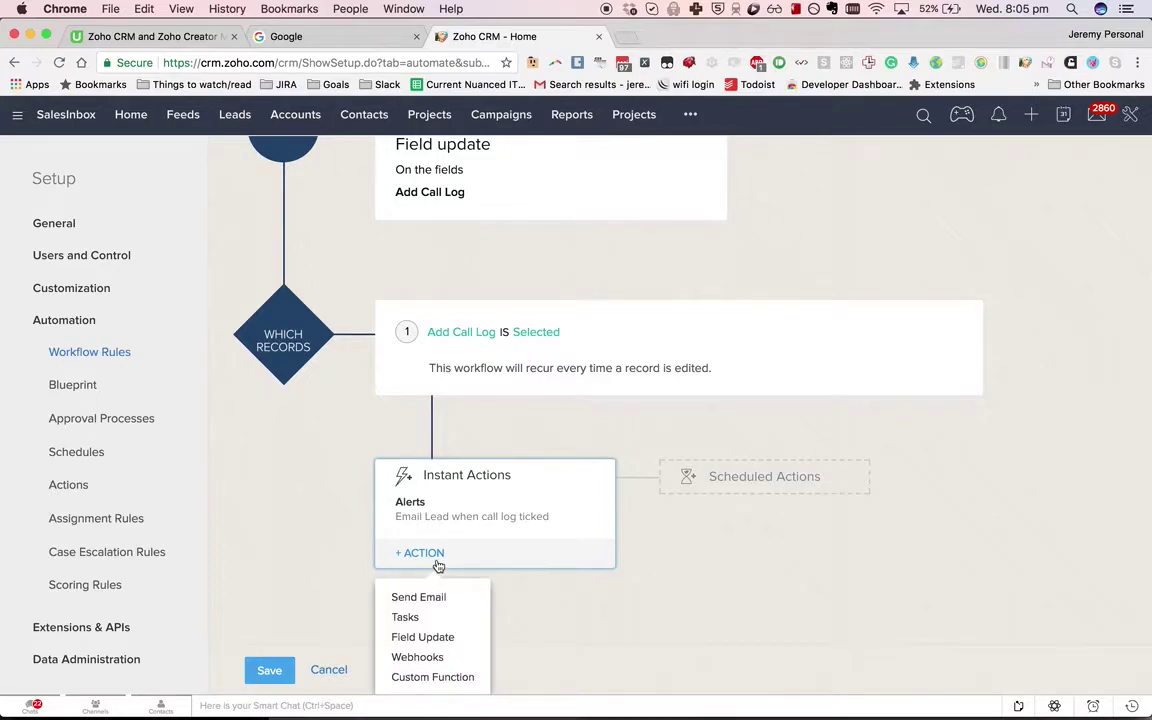
pyautogui.click(432, 637)
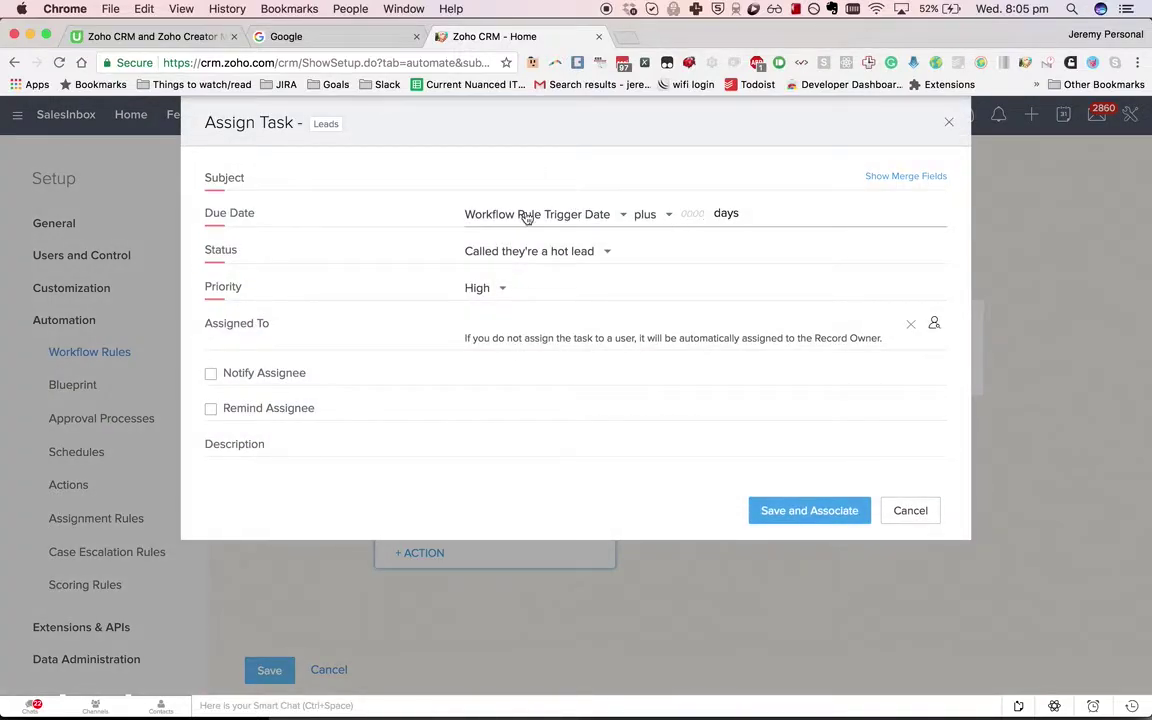
pyautogui.click(540, 216)
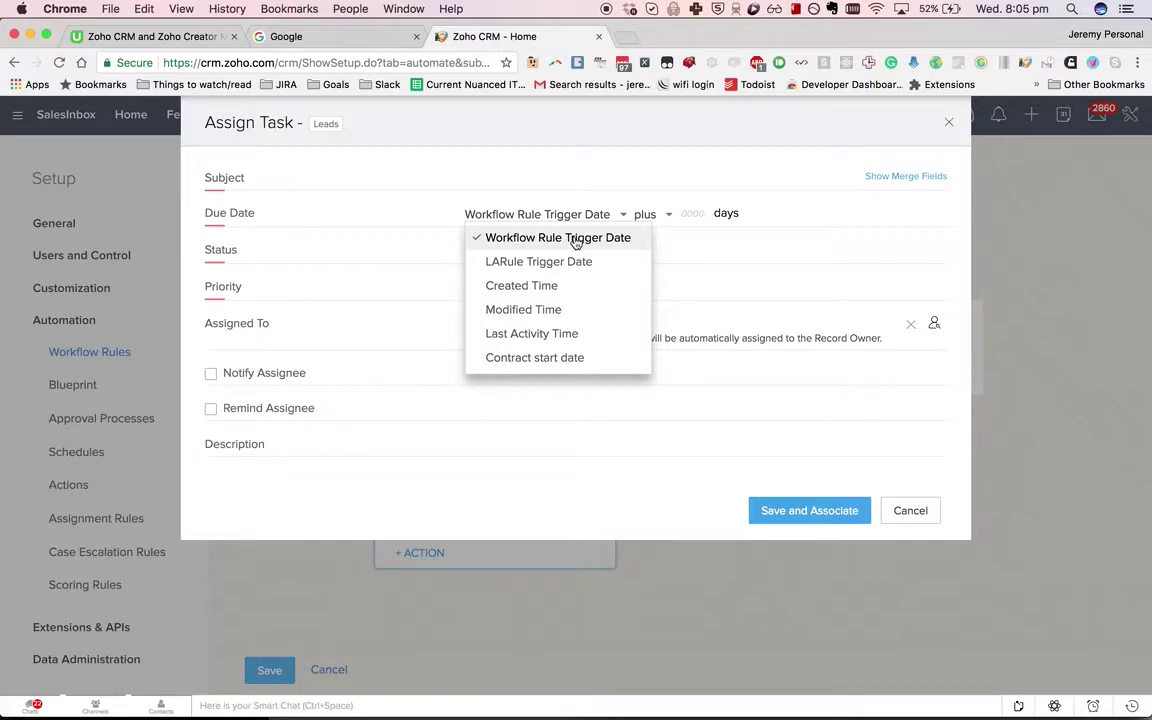
pyautogui.click(663, 215)
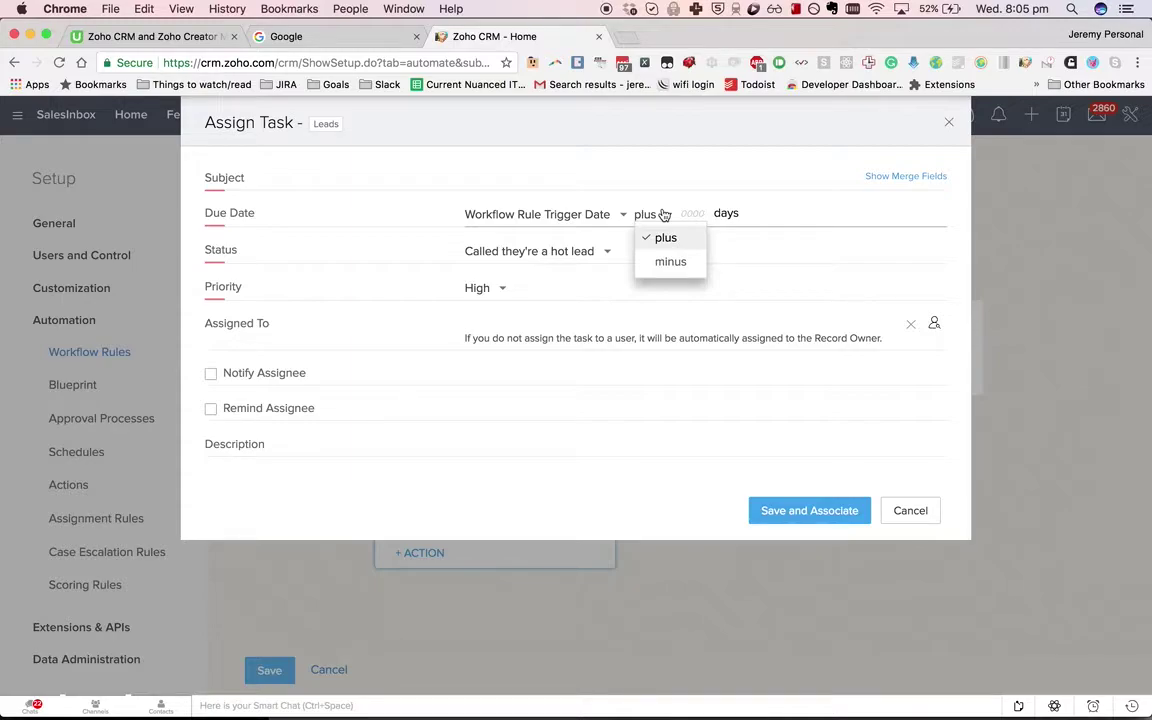
pyautogui.click(684, 212)
pyautogui.write('7')
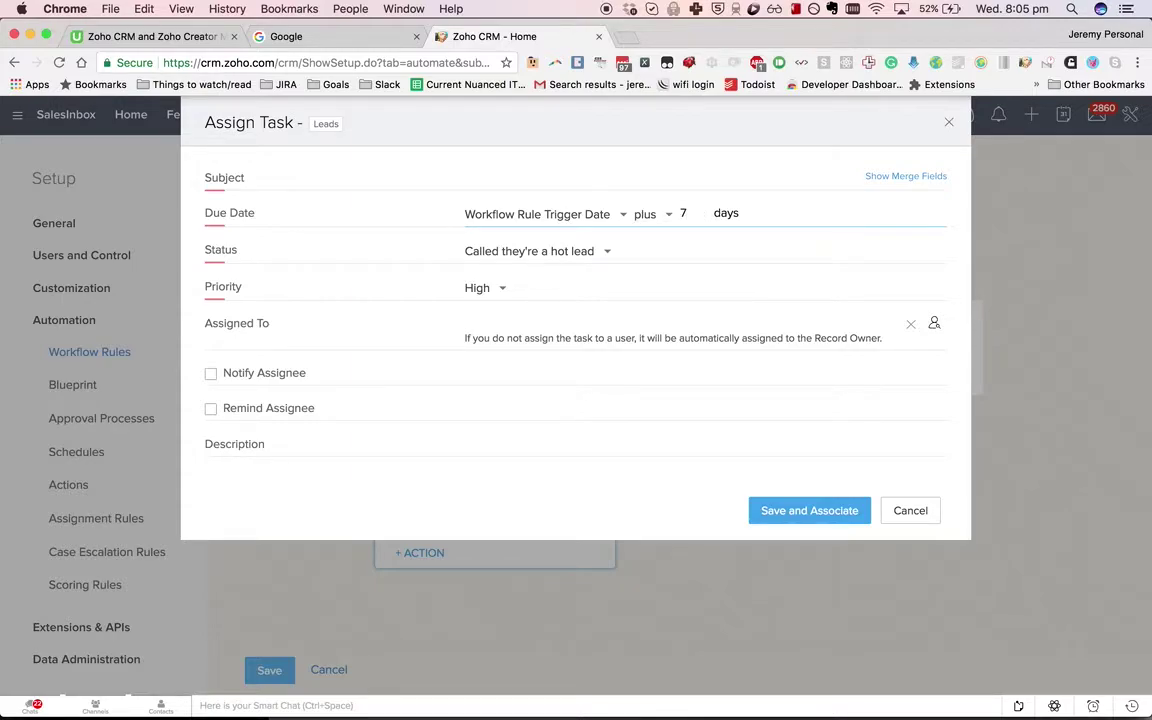
# Step: Show the merge fields for the task's subject, set their source to Leads, and browse the available fields
pyautogui.click(873, 176)
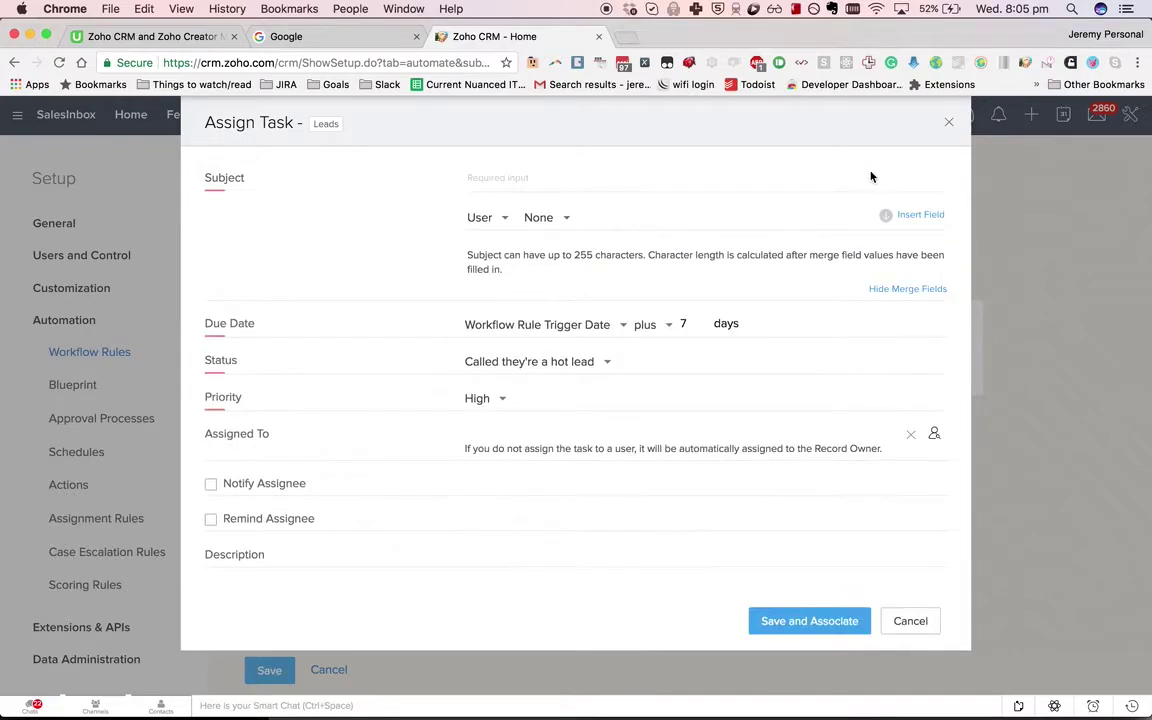
pyautogui.click(636, 185)
pyautogui.click(485, 217)
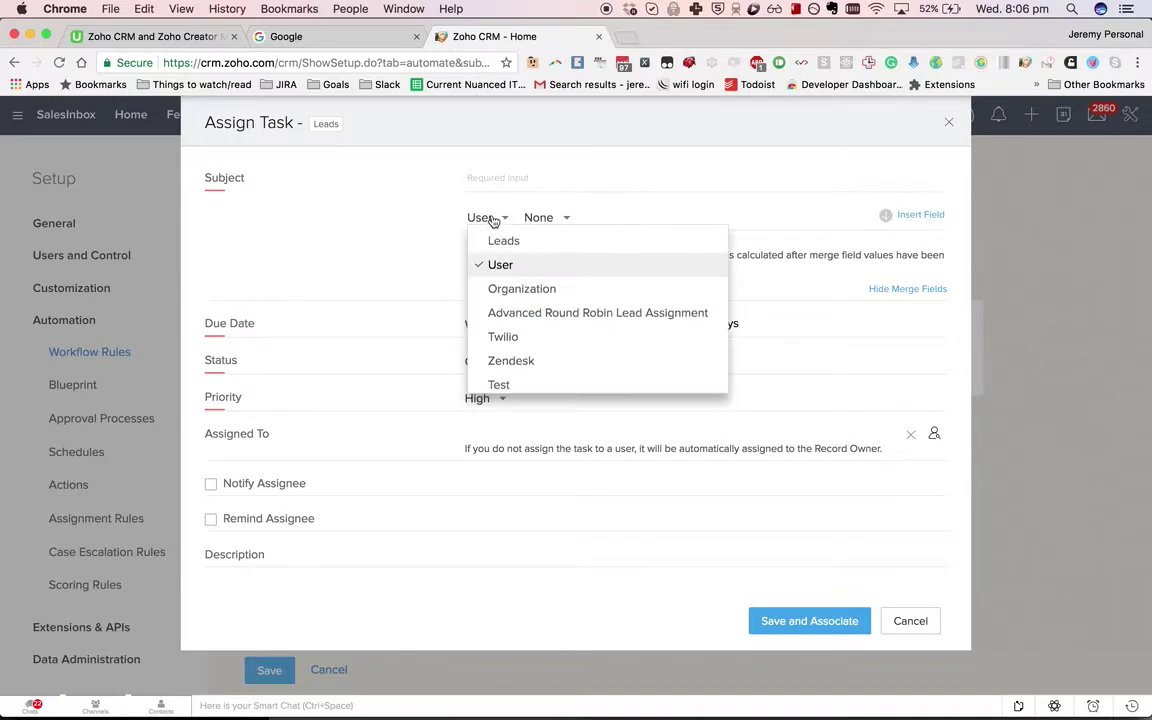
pyautogui.scroll(-2, 520, 307)
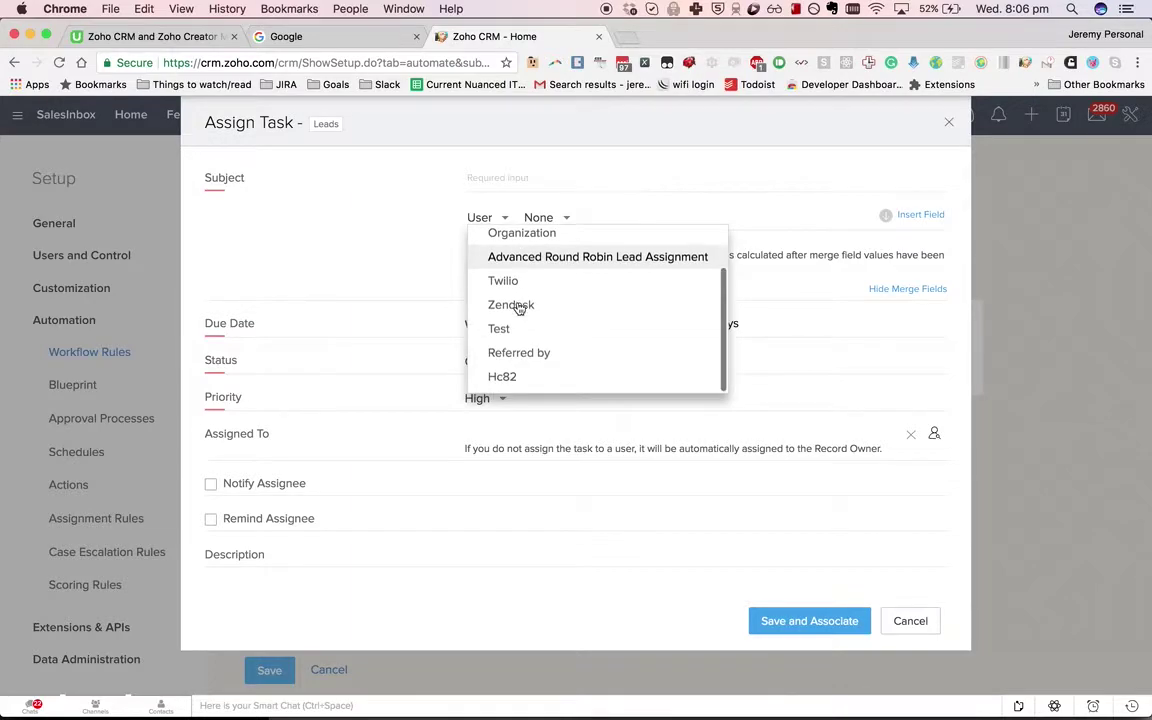
pyautogui.scroll(2, 519, 306)
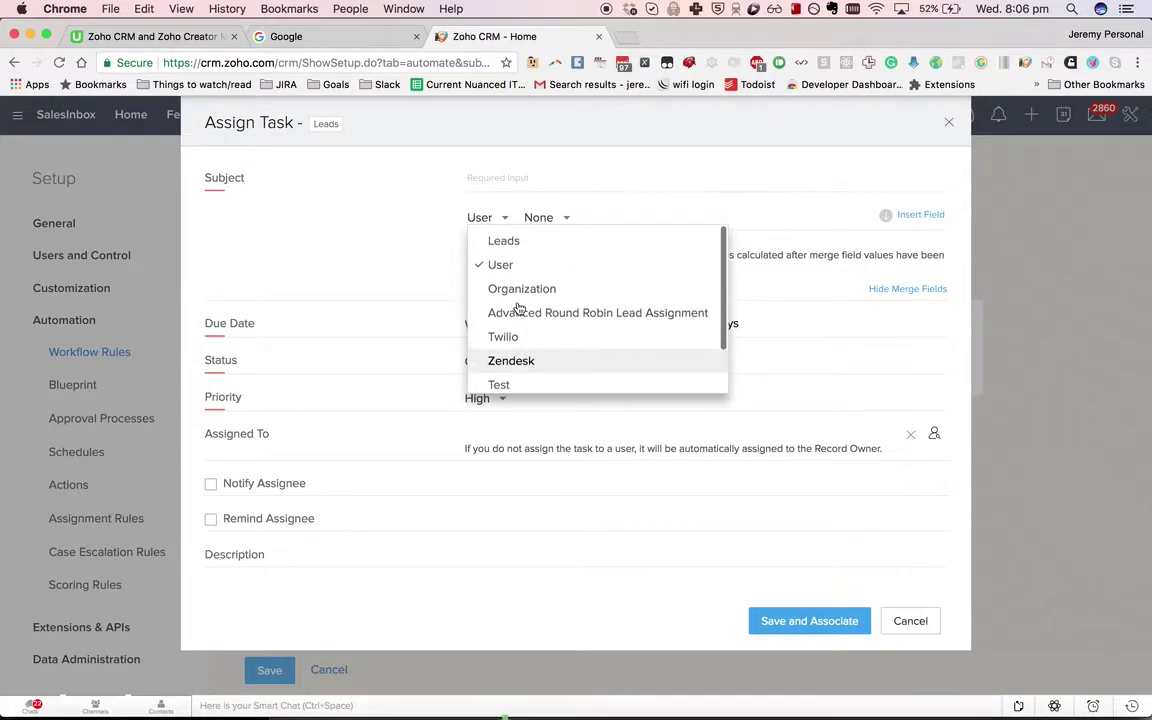
pyautogui.click(522, 243)
pyautogui.click(536, 218)
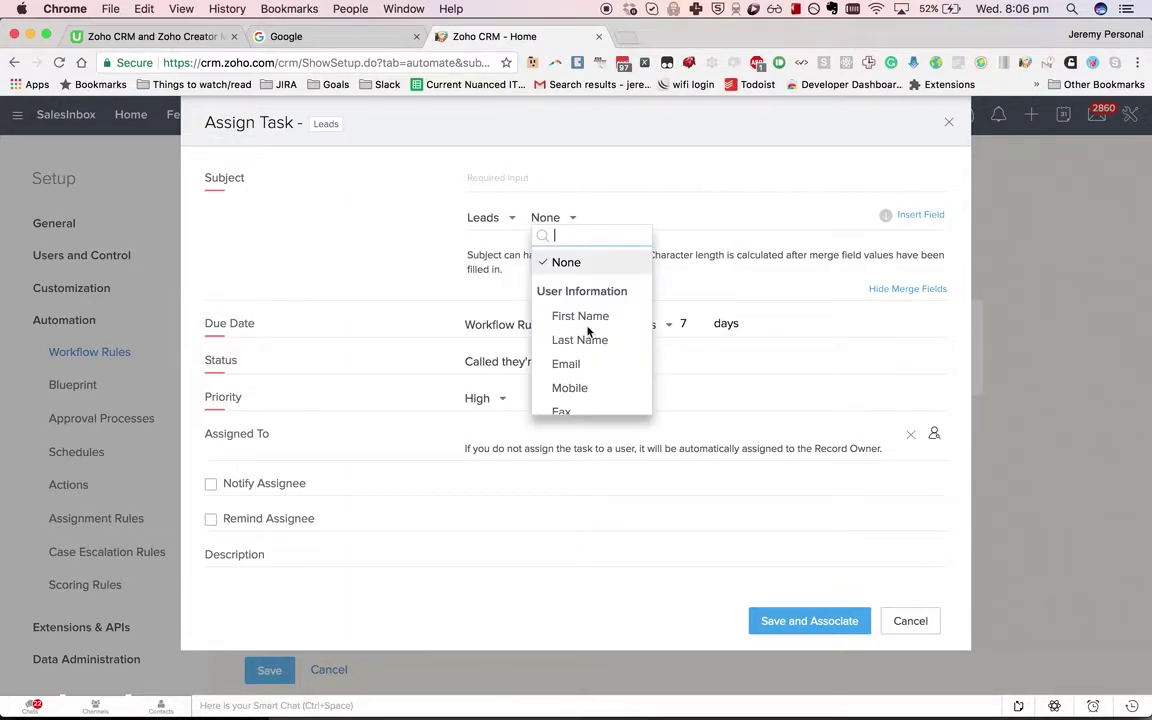
pyautogui.scroll(-3, 593, 342)
pyautogui.press('Escape')
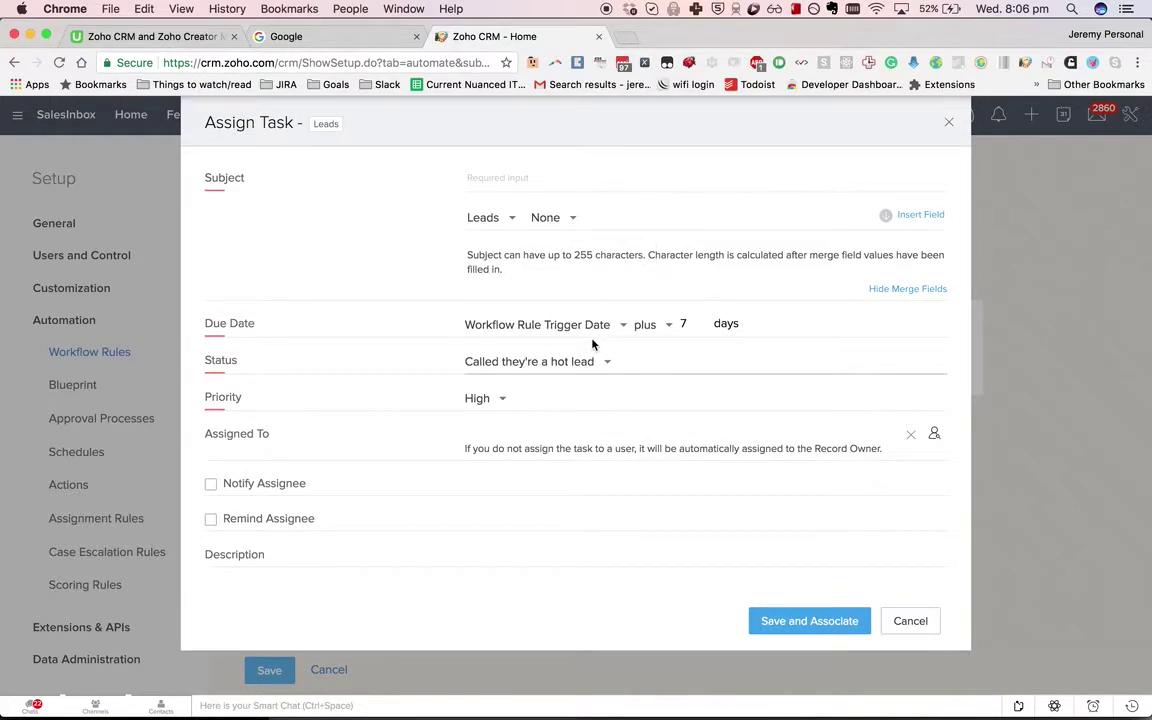
# Step: Insert the Lead Id merge field into the task's subject and follow it with "wants to be called"
pyautogui.click(550, 218)
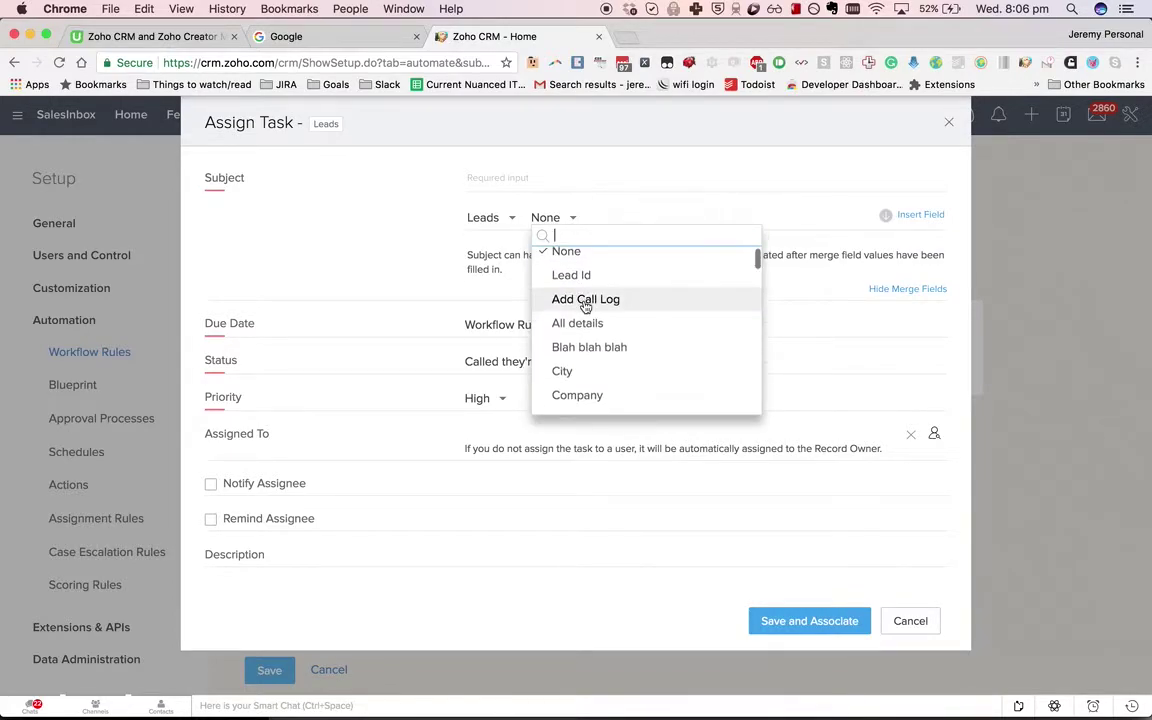
pyautogui.scroll(-1, 607, 326)
pyautogui.scroll(1, 607, 327)
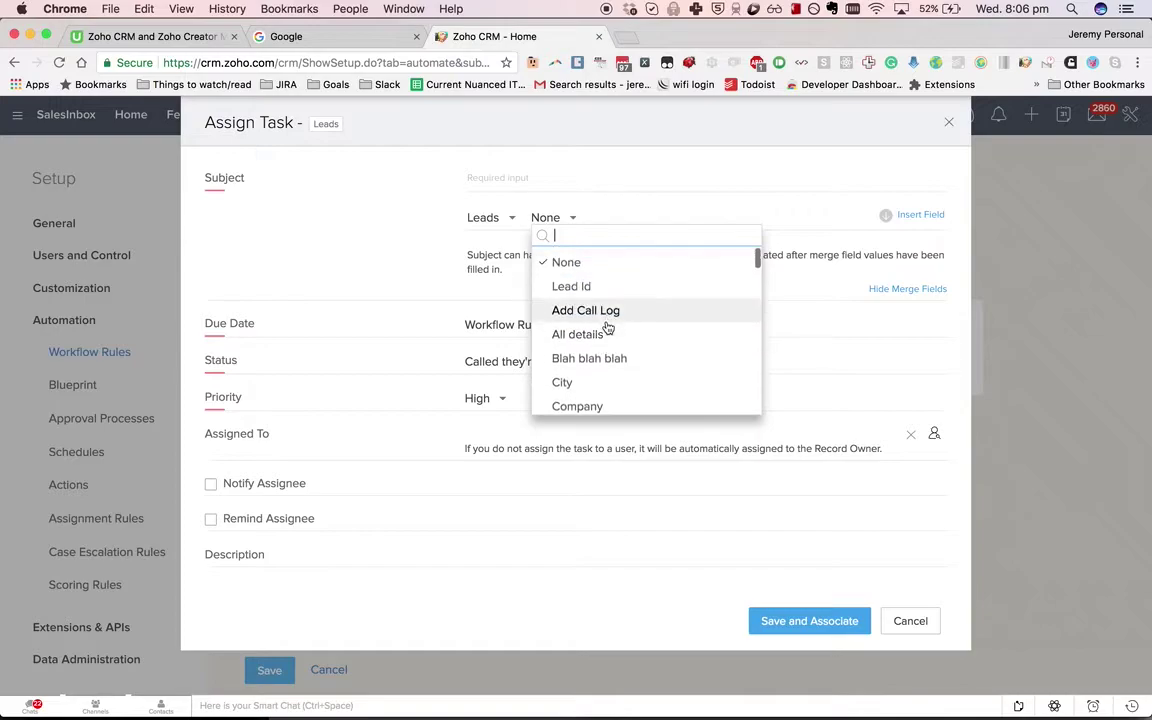
pyautogui.click(597, 292)
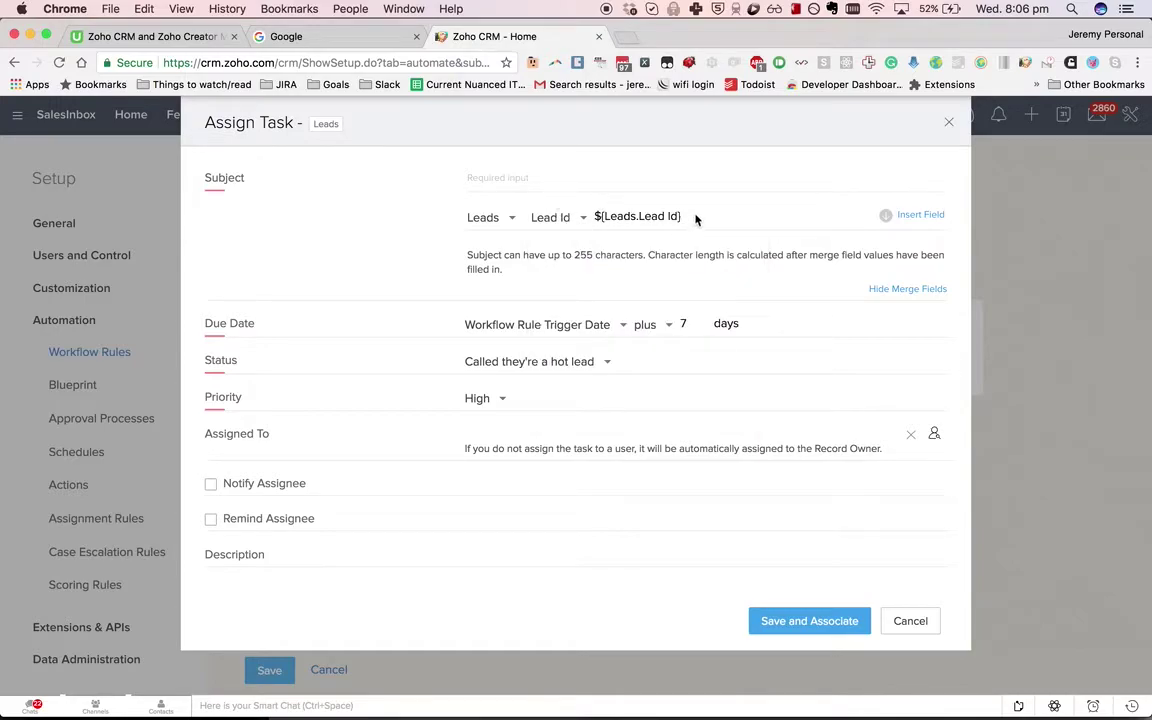
pyautogui.moveTo(682, 217); pyautogui.dragTo(593, 217)
pyautogui.click(918, 215)
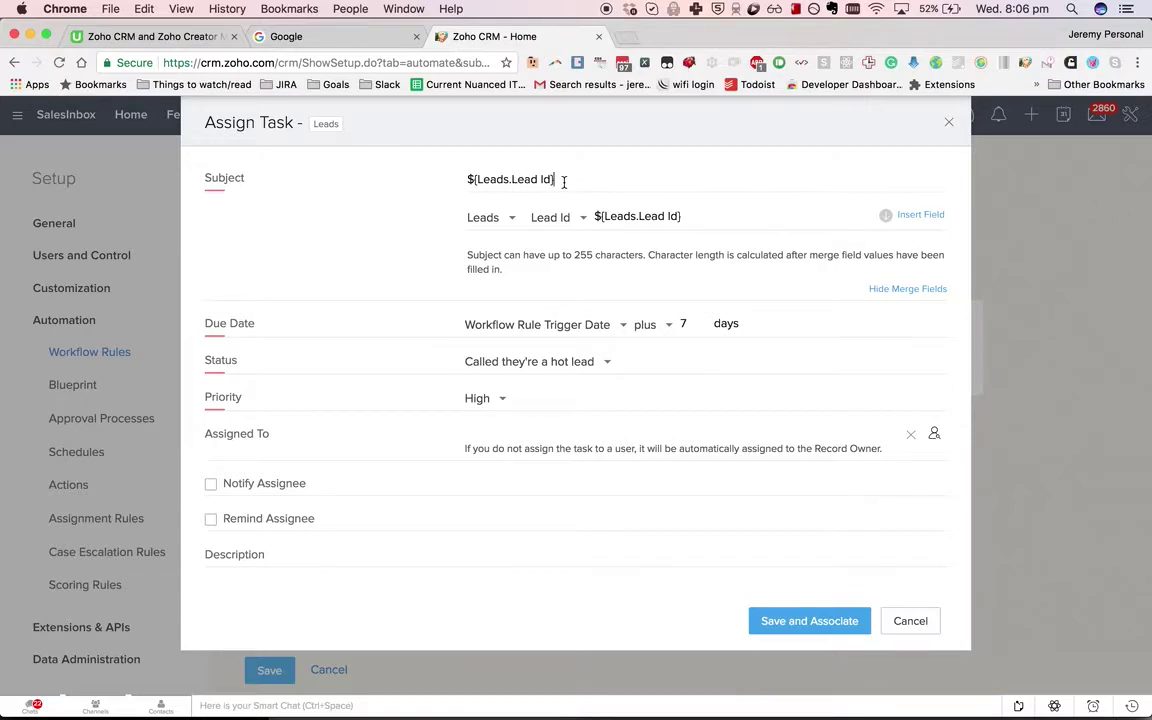
pyautogui.click(564, 184)
pyautogui.write('wants to be called')
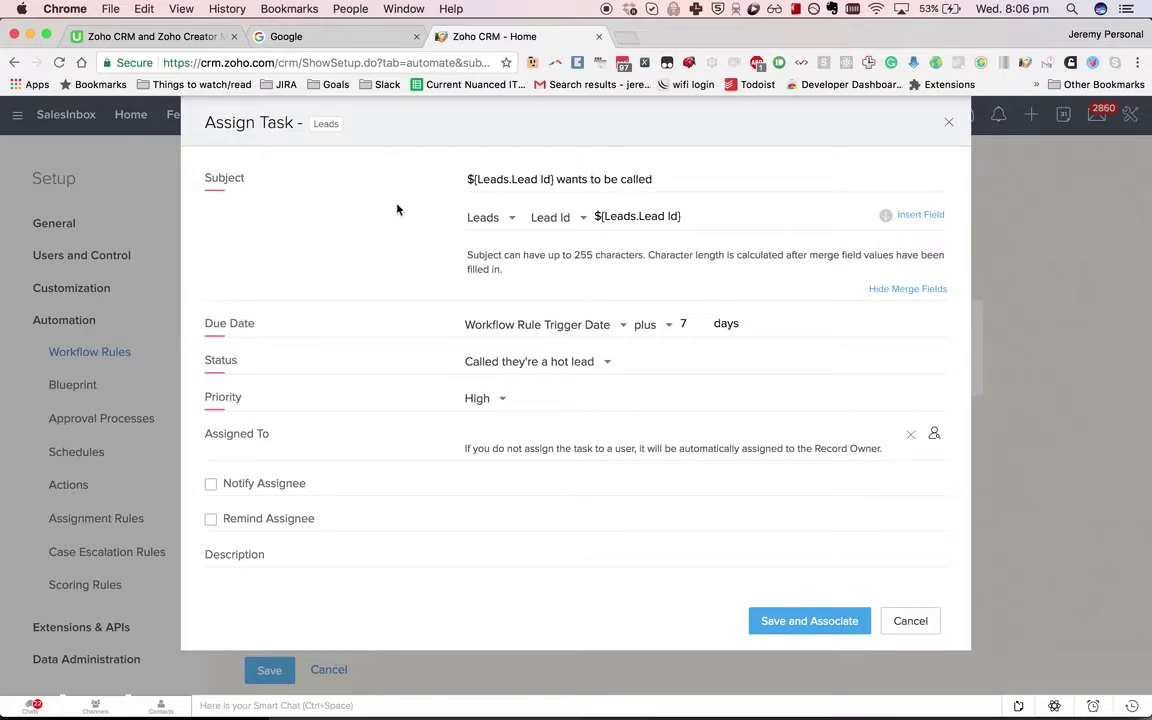
# Step: Replace the Lead Id placeholder in the task's subject with the Leads First Name merge field, ${Leads.First Name}
pyautogui.moveTo(680, 217); pyautogui.dragTo(581, 226)
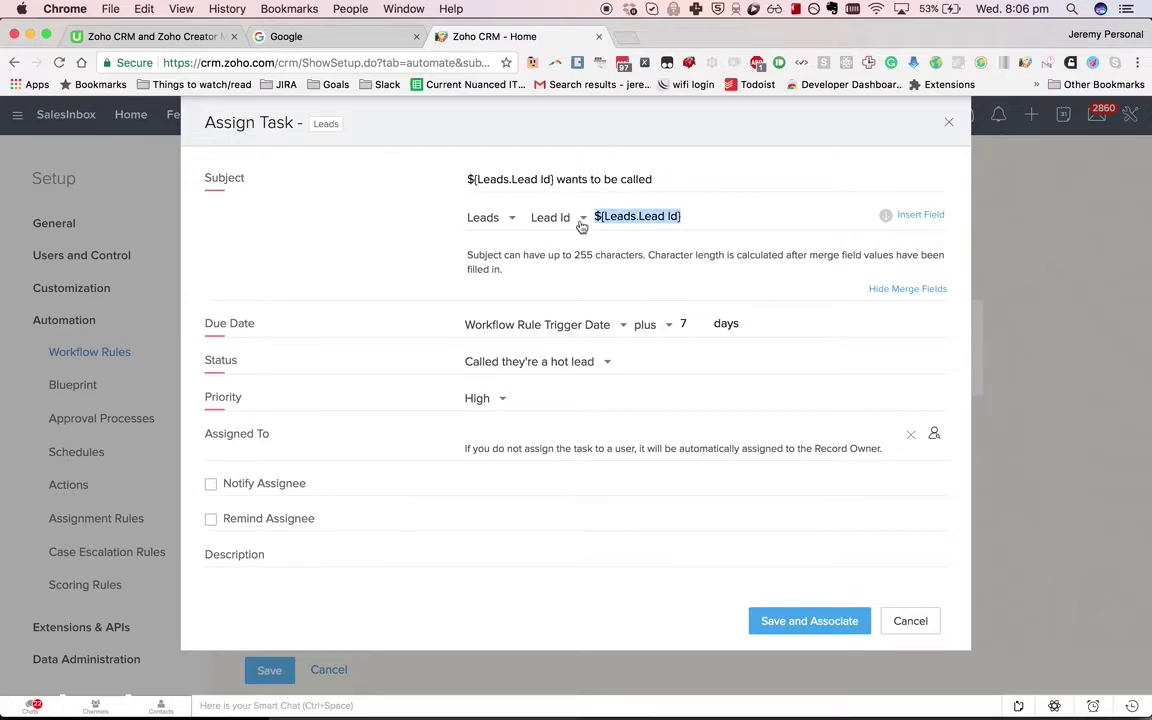
pyautogui.click(579, 219)
pyautogui.write('name')
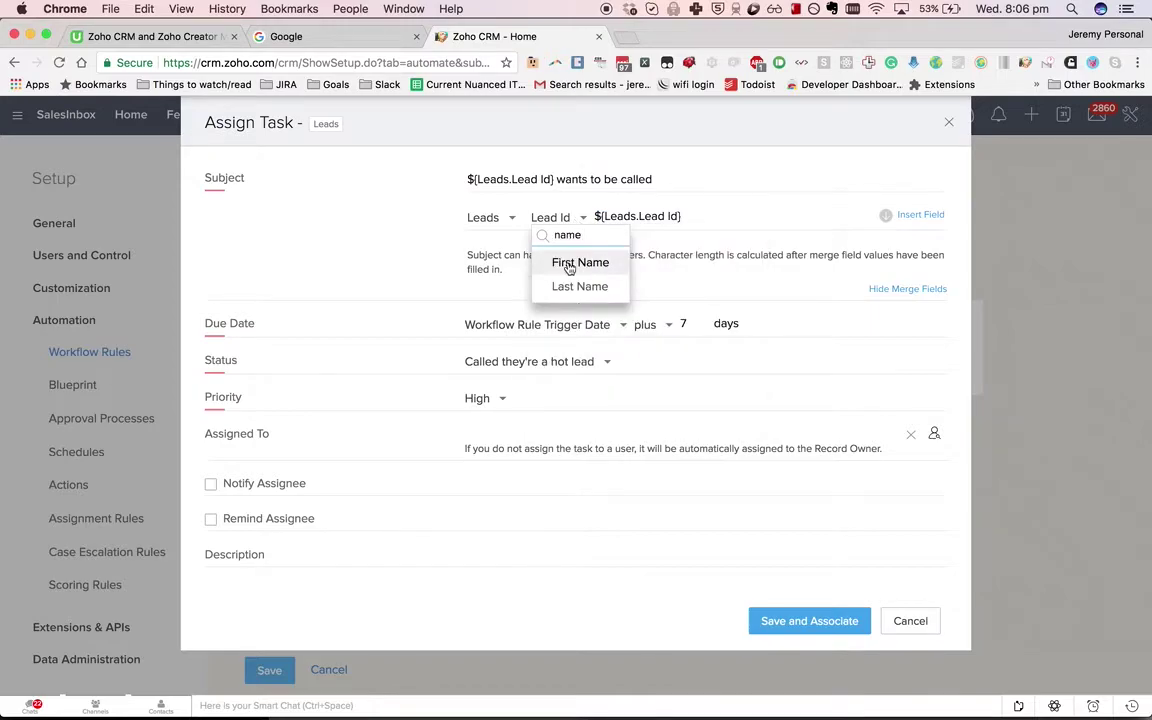
pyautogui.click(561, 261)
pyautogui.doubleClick(679, 219)
pyautogui.press('super+c')
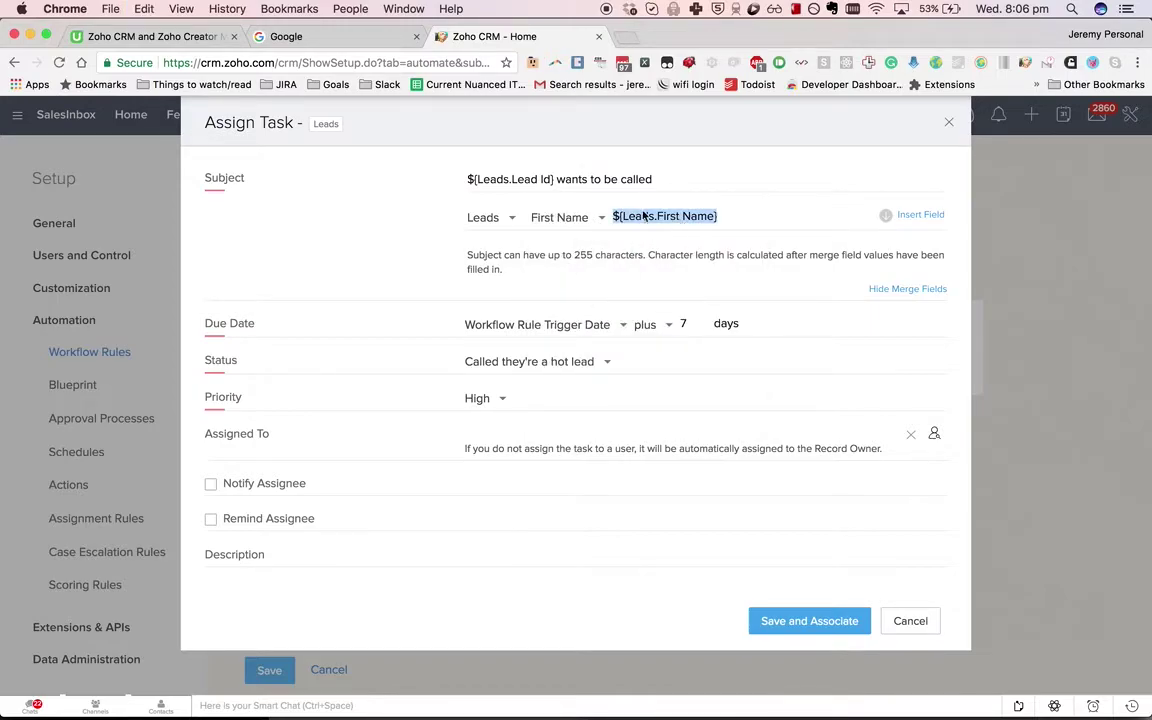
pyautogui.moveTo(555, 180); pyautogui.dragTo(407, 173)
pyautogui.press('super+v')
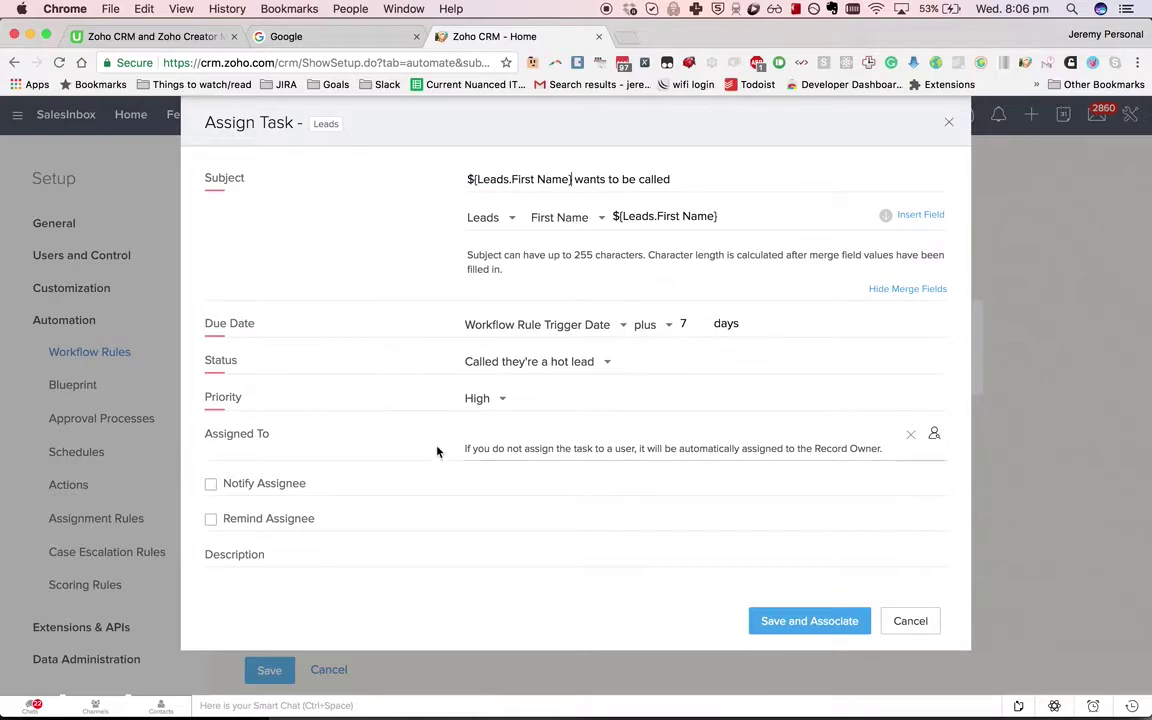
# Step: Look at the user selection for the task's assignee, leave it without a chosen user, and save and associate the task
pyautogui.scroll(-1, 437, 452)
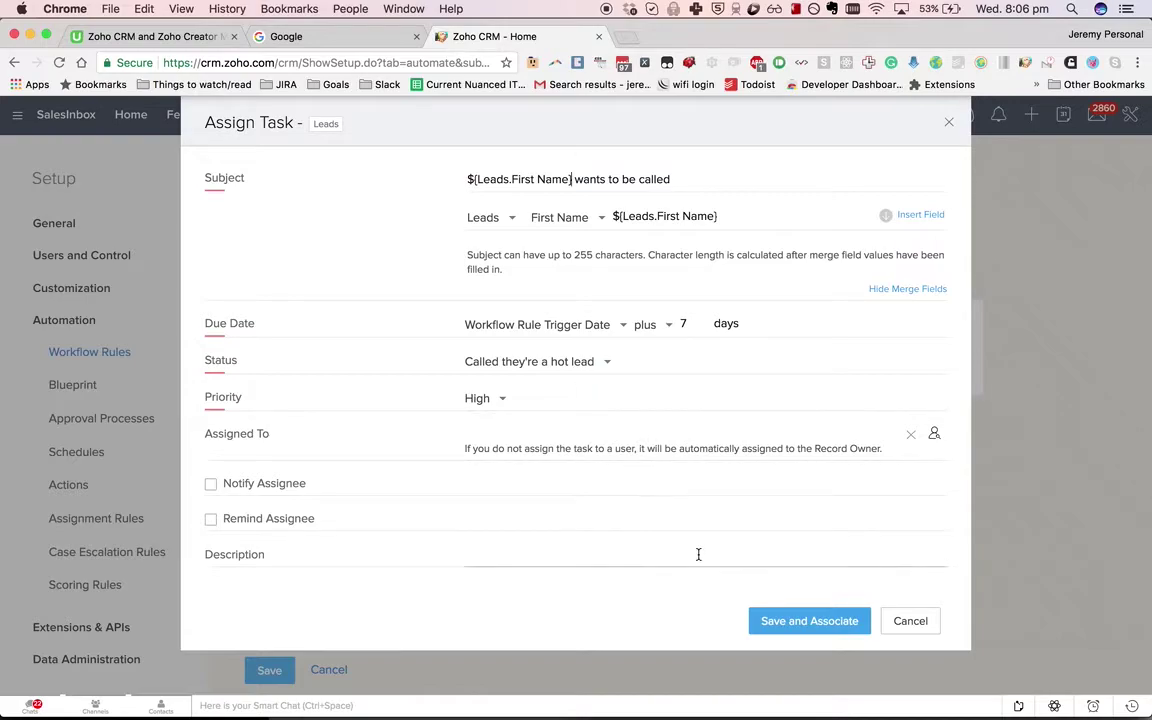
pyautogui.moveTo(816, 448); pyautogui.dragTo(869, 448)
pyautogui.click(934, 433)
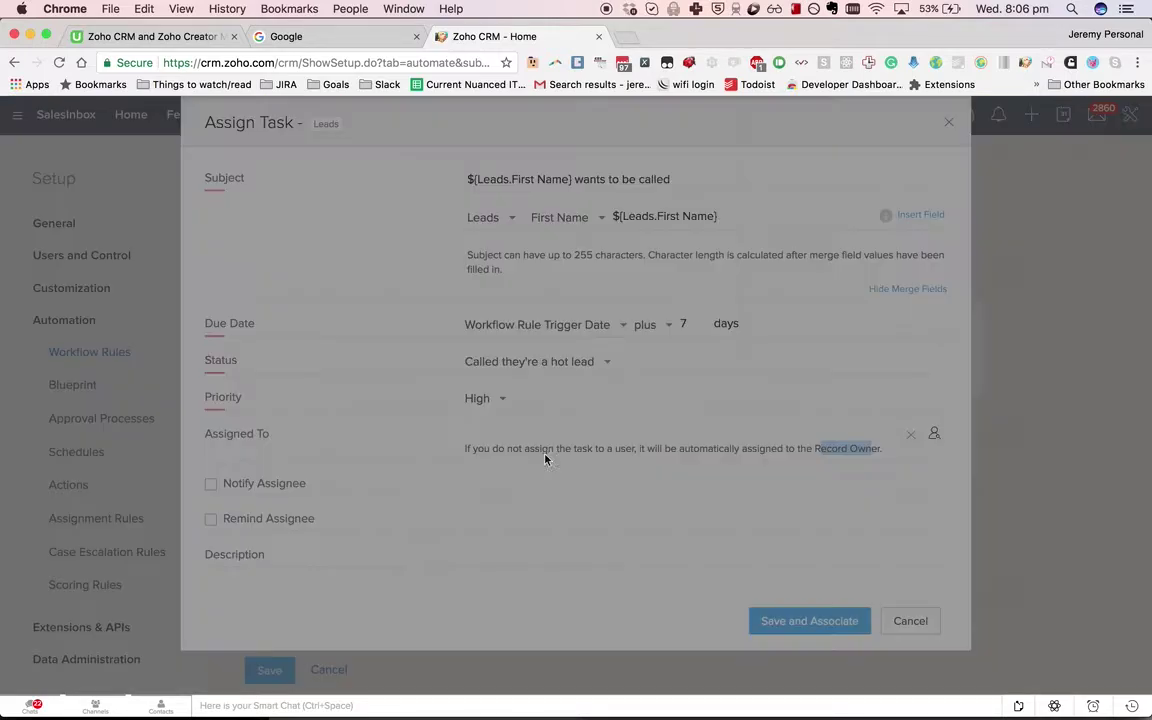
pyautogui.click(686, 489)
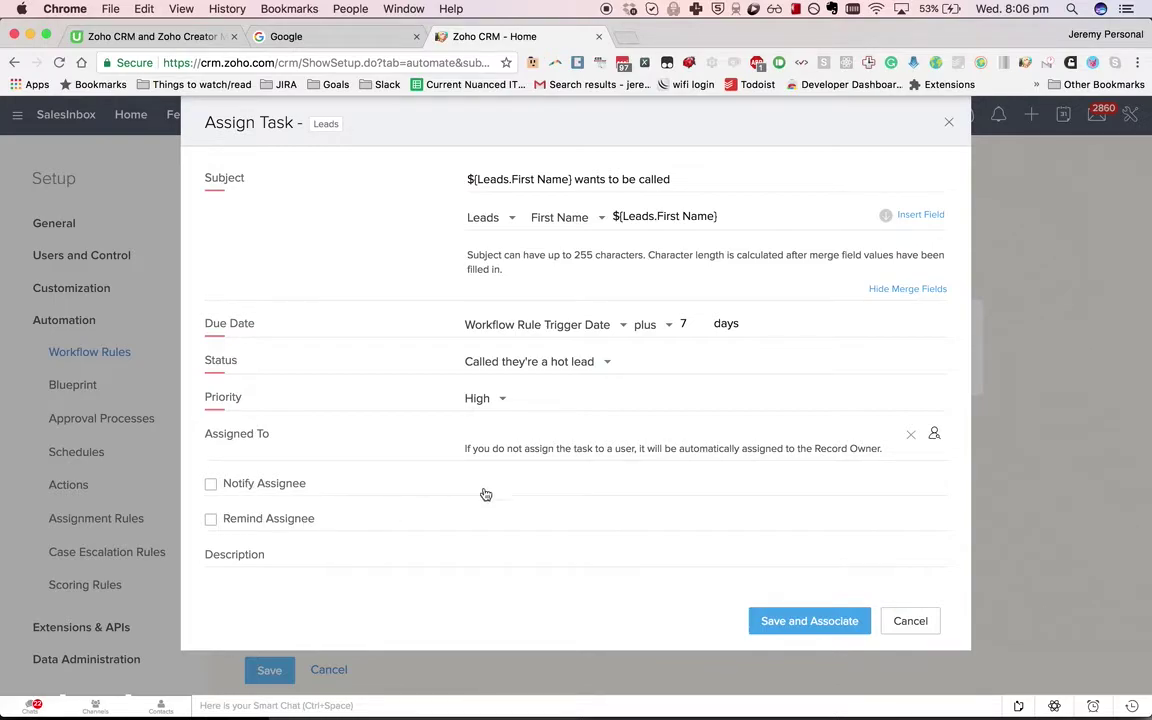
pyautogui.click(827, 634)
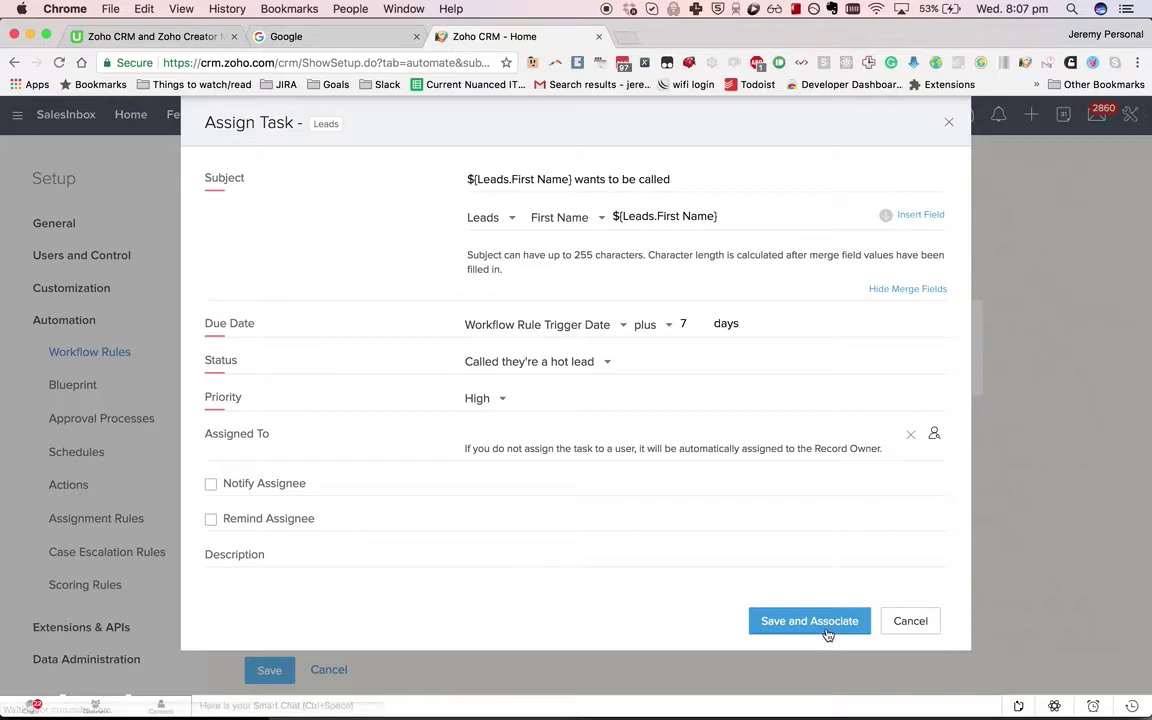
# Step: Add a new field update as an instant action on Leads and name it "Update add call log - untick it"
pyautogui.click(428, 589)
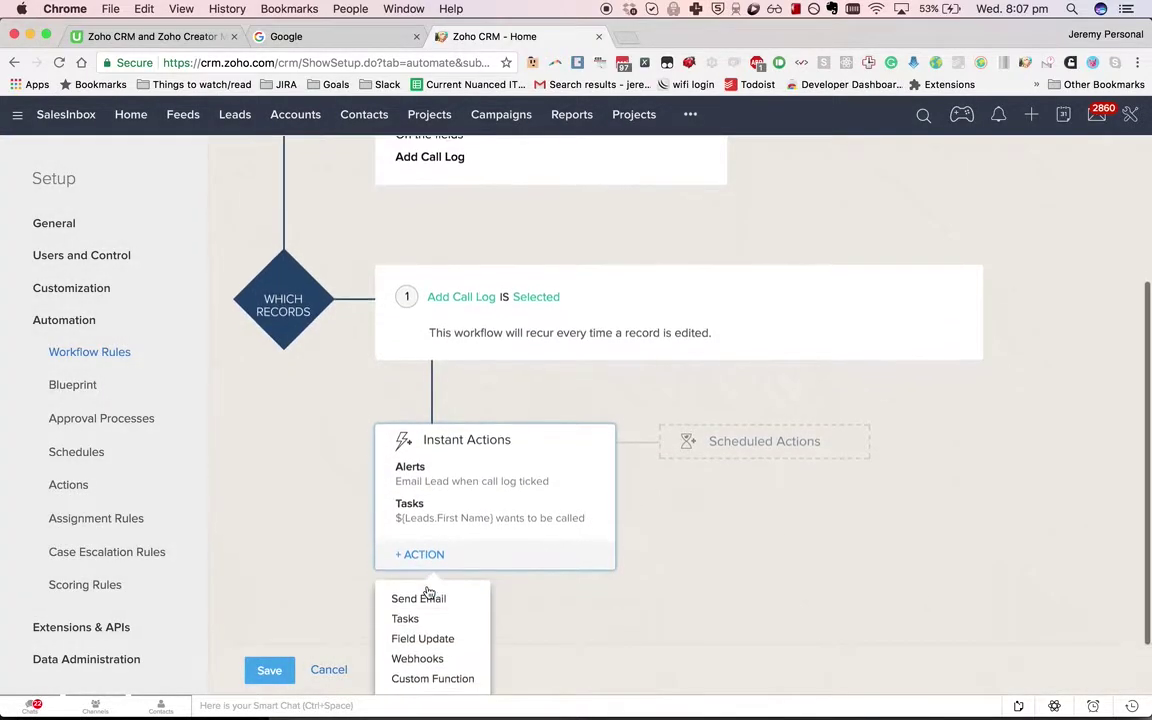
pyautogui.click(420, 632)
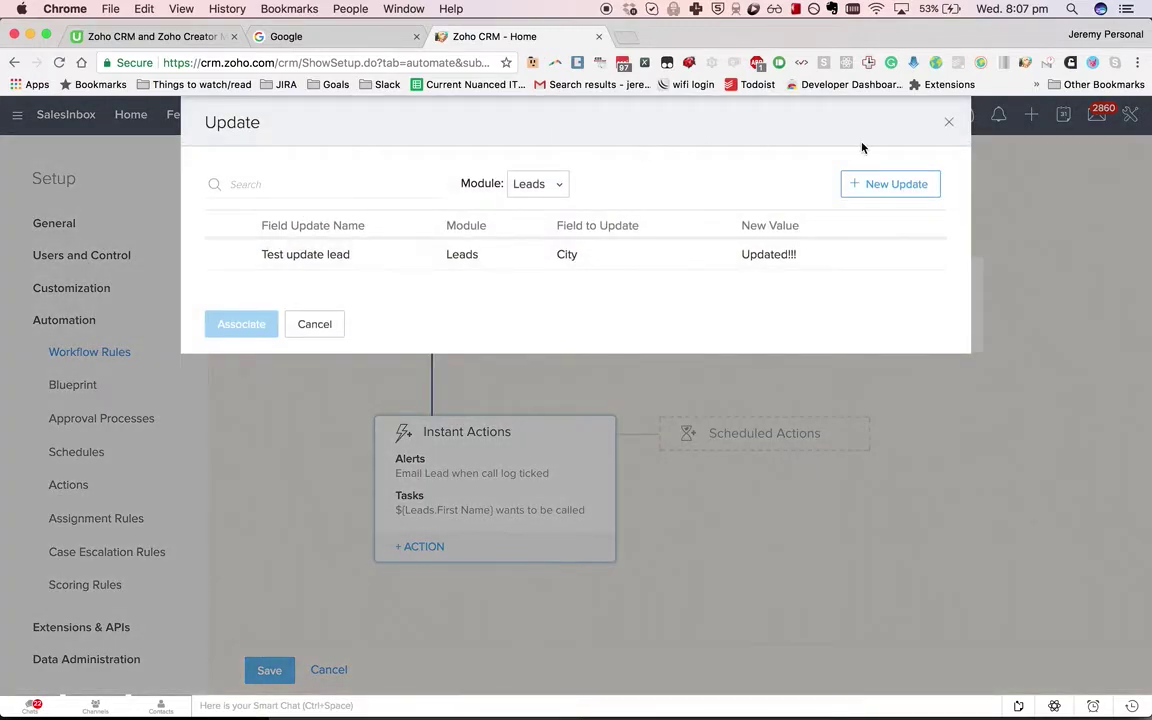
pyautogui.click(851, 183)
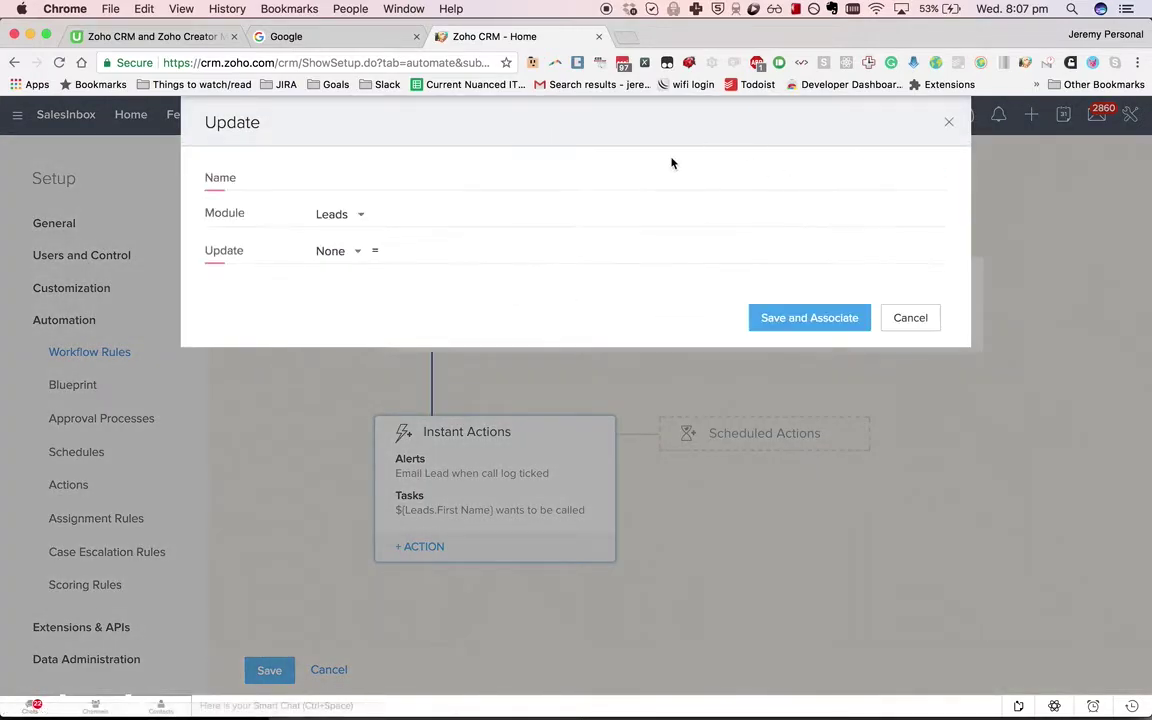
pyautogui.click(378, 178)
pyautogui.write('F')
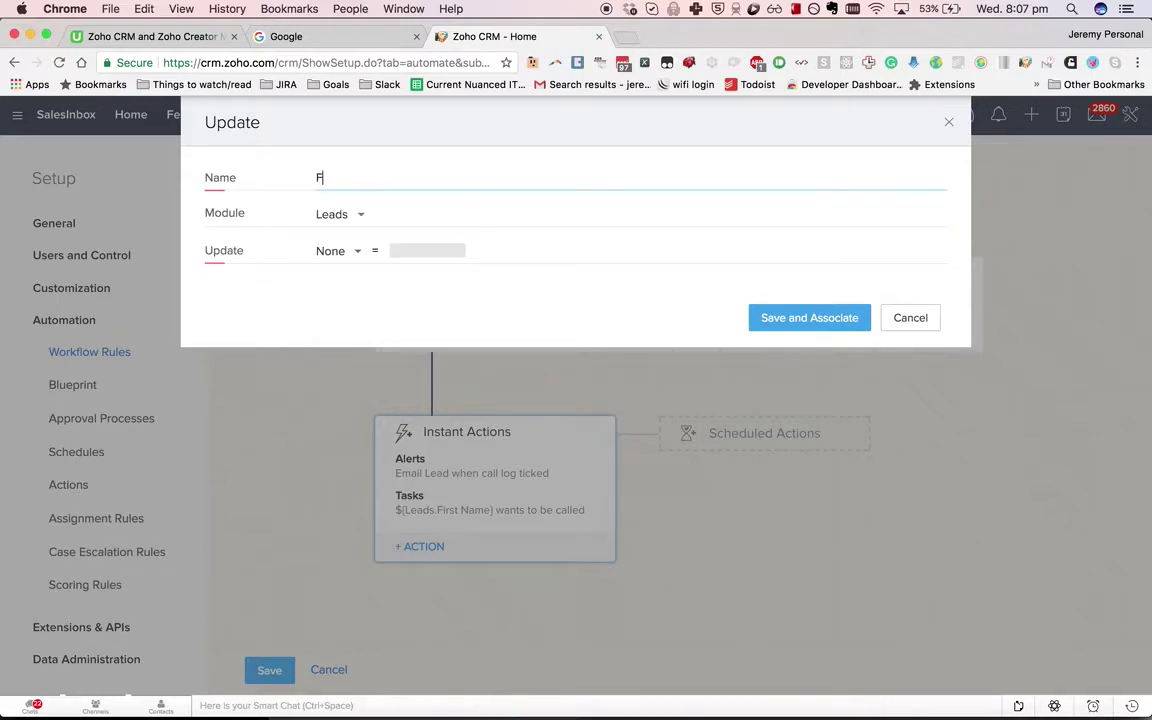
pyautogui.press('BackSpace')
pyautogui.write('Update')
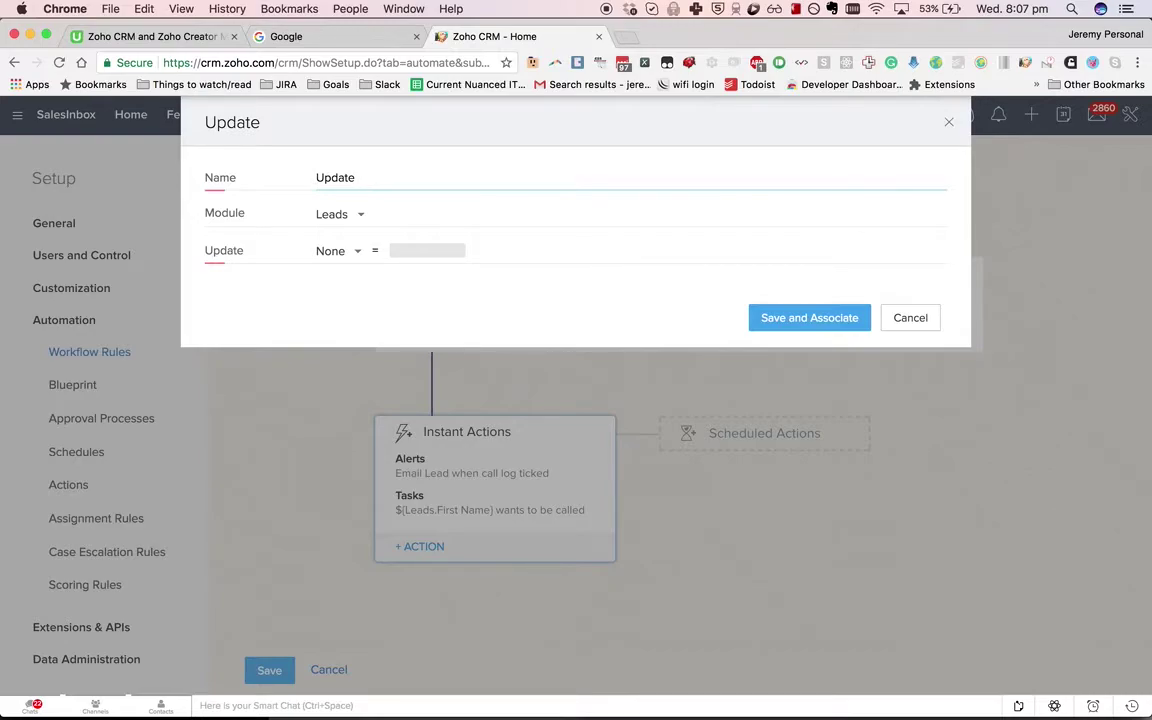
pyautogui.write('add call log - untick it')
# Step: Choose Add Call Log as the field to update, set its checkbox value, and save and associate the update
pyautogui.click(325, 240)
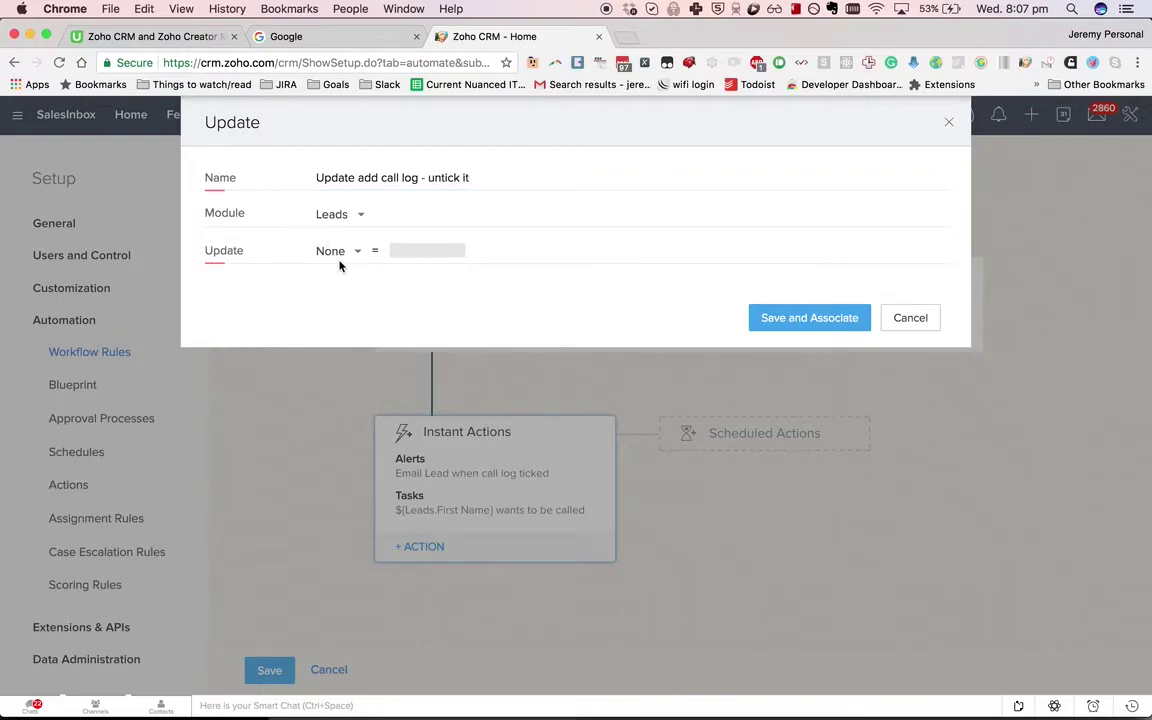
pyautogui.click(330, 249)
pyautogui.write('ad')
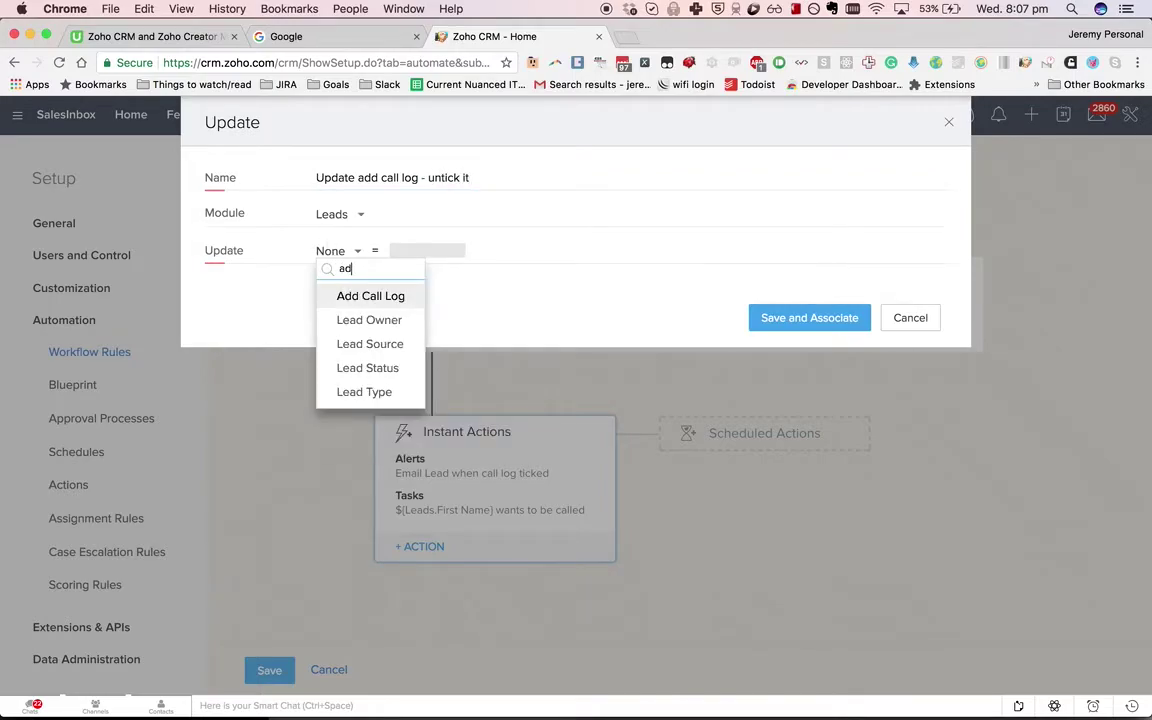
pyautogui.click(350, 296)
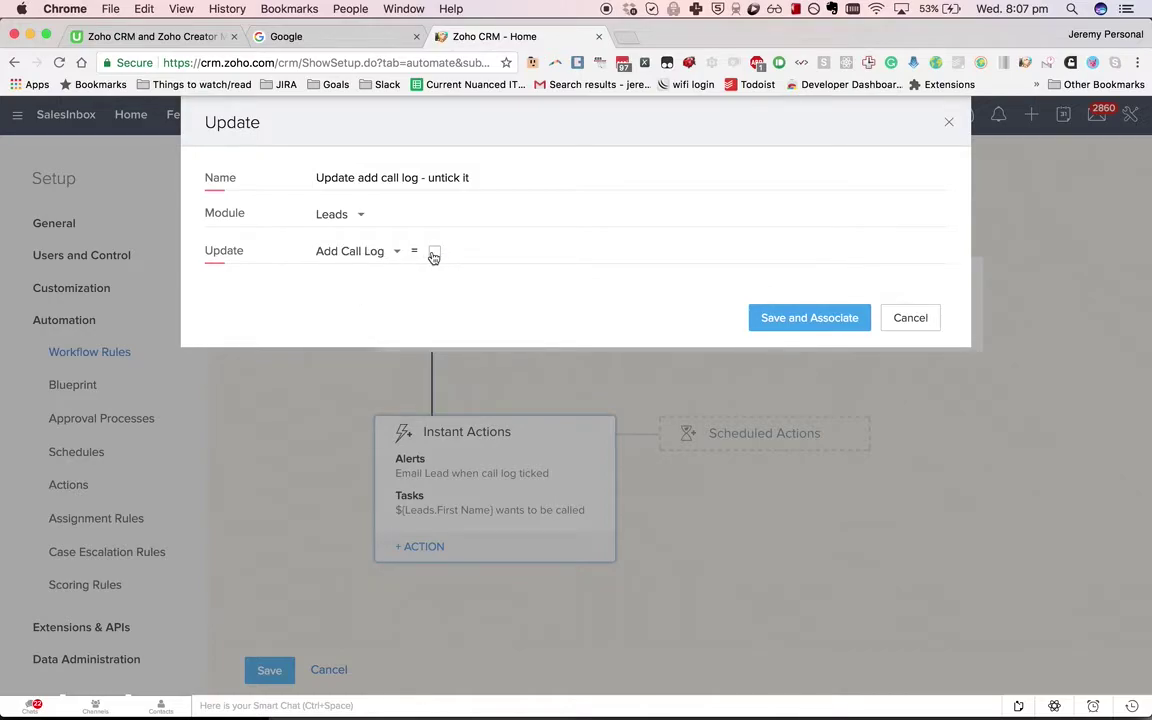
pyautogui.click(434, 253)
pyautogui.click(787, 324)
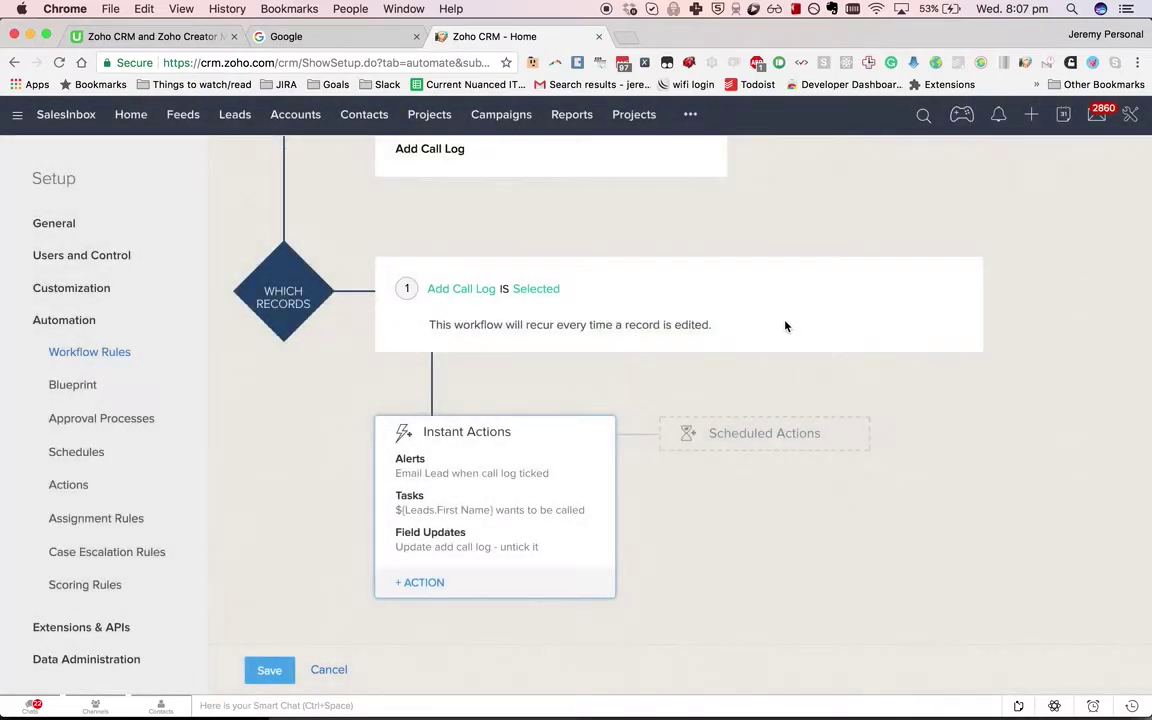
pyautogui.click(449, 585)
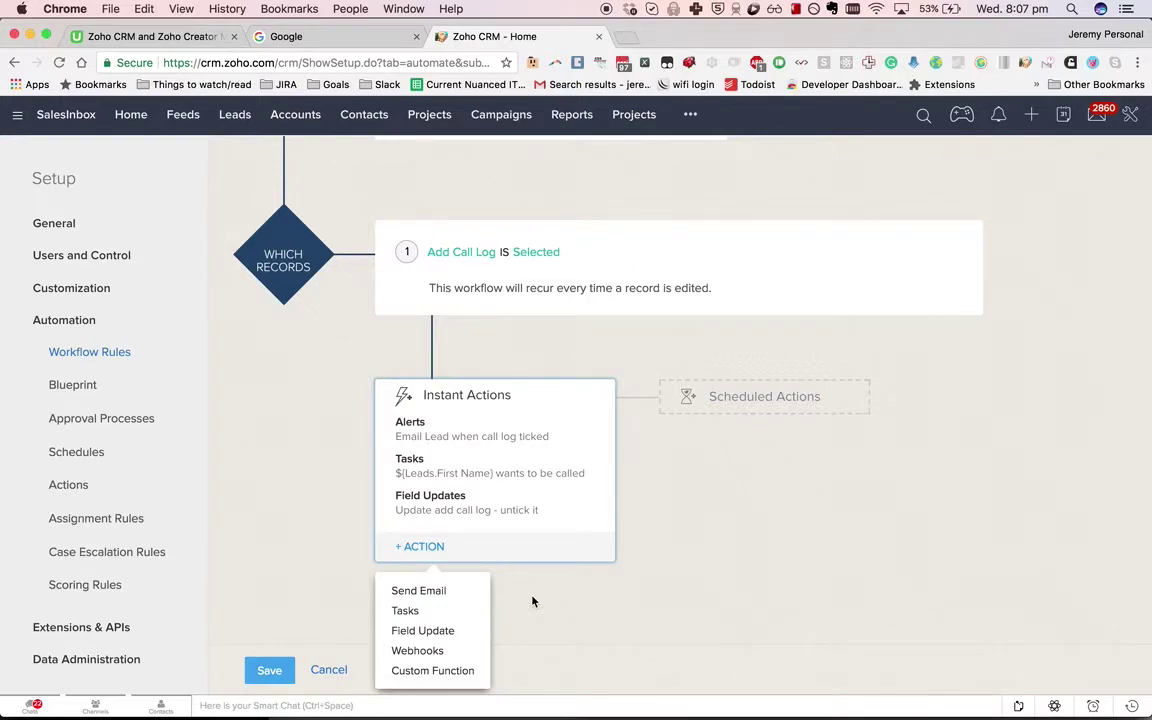
pyautogui.click(642, 333)
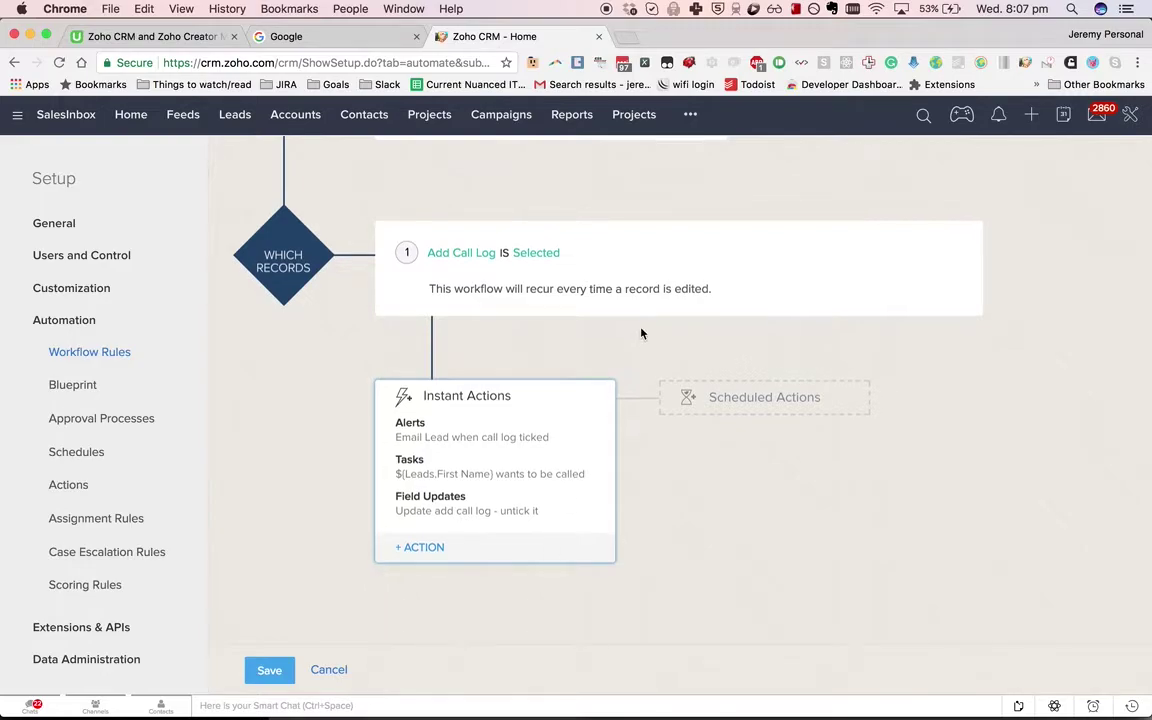
# Step: Change the rule's trigger to a Date/DateTime based on the Contract start date field, executing on that date
pyautogui.scroll(5, 643, 332)
pyautogui.click(707, 310)
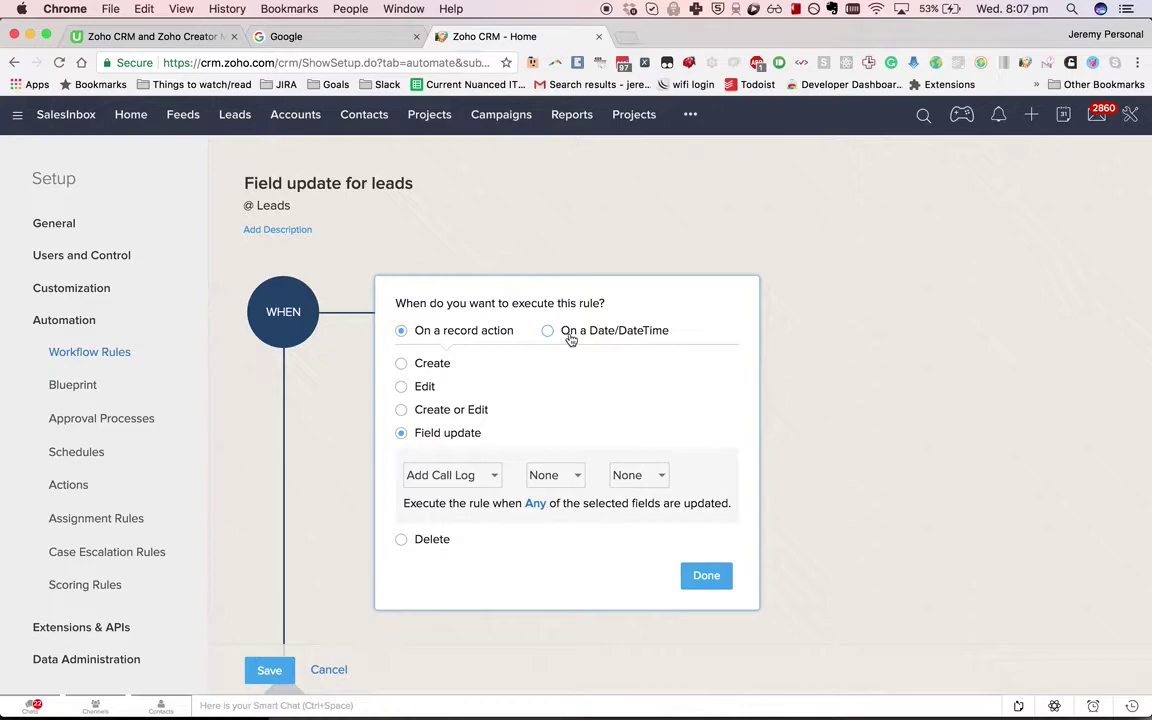
pyautogui.click(570, 337)
pyautogui.click(610, 380)
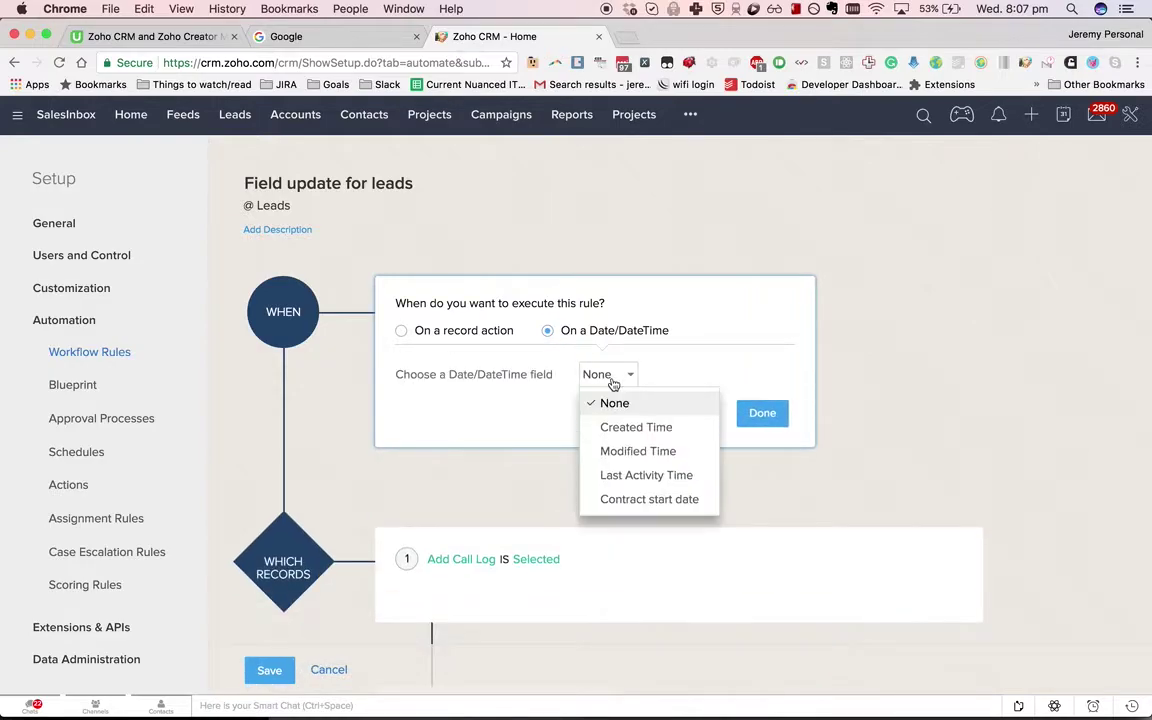
pyautogui.click(628, 508)
pyautogui.scroll(-2, 628, 508)
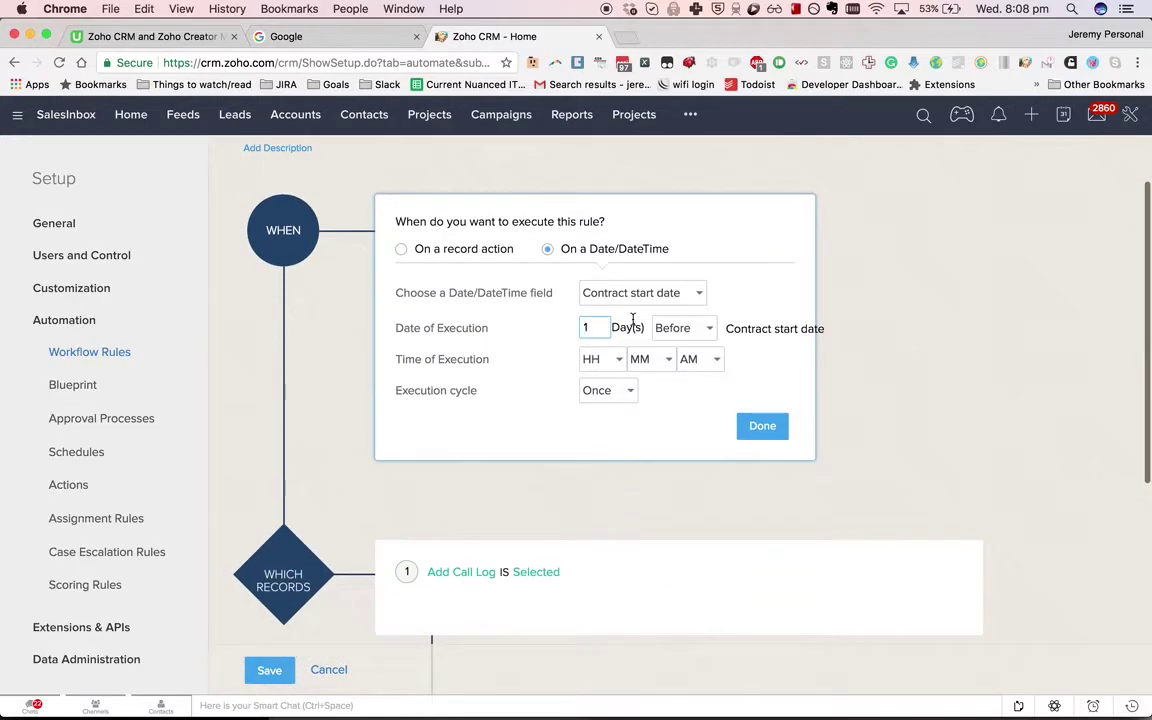
pyautogui.click(707, 328)
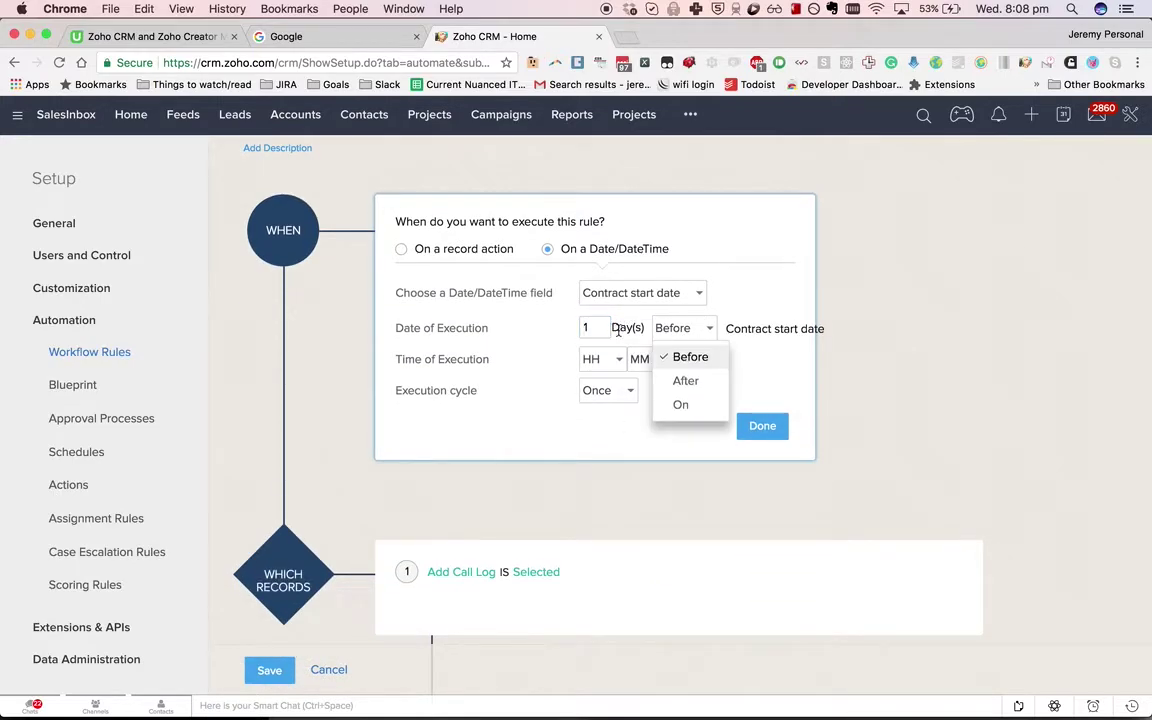
pyautogui.click(695, 406)
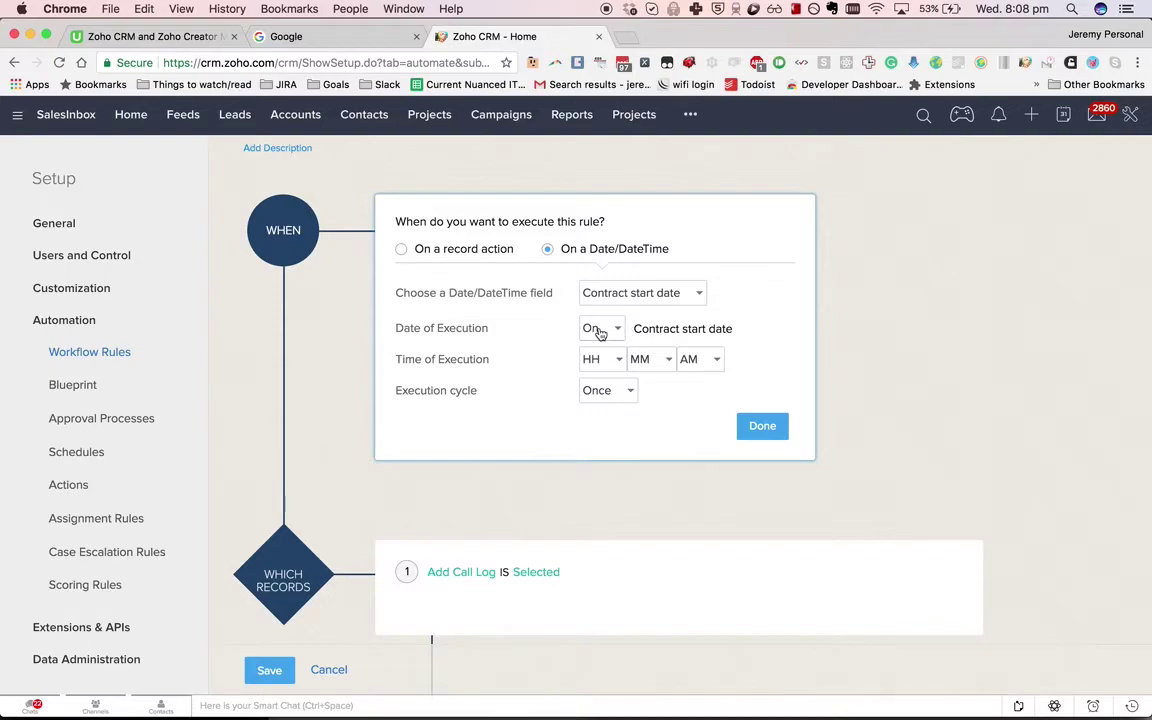
# Step: Set the trigger's time of execution to hour 07 AM, choose the minutes, check the execution cycle, and complete the trigger settings
pyautogui.scroll(-2, 666, 329)
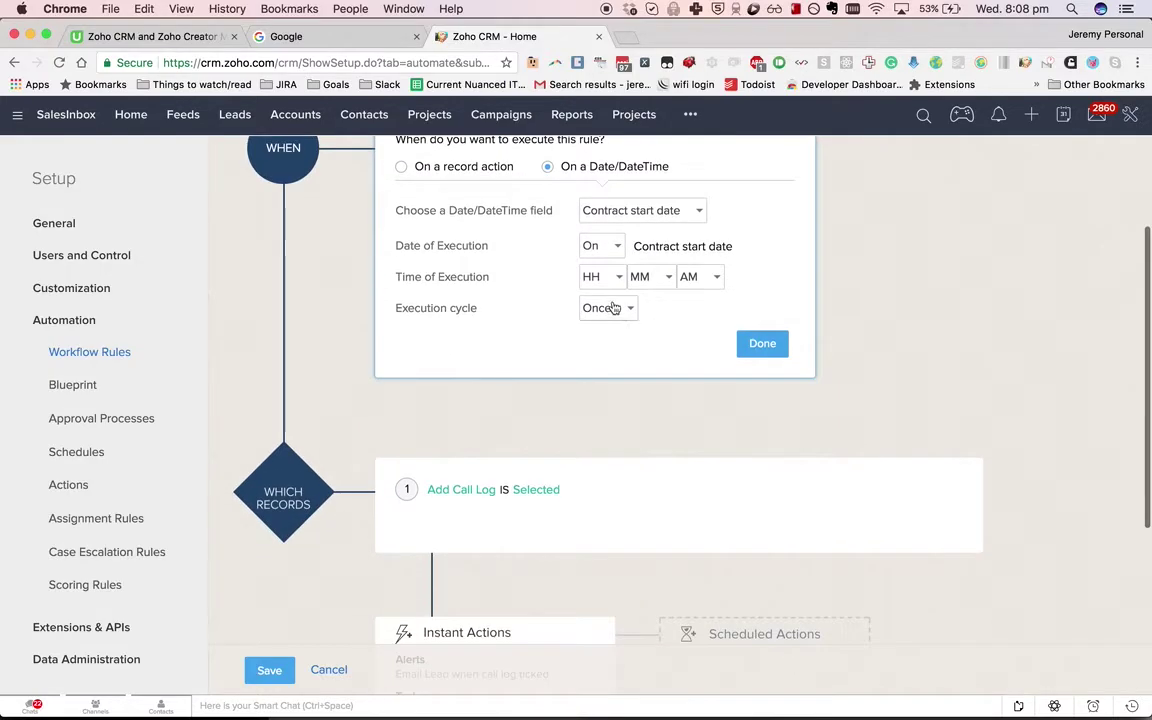
pyautogui.click(603, 278)
pyautogui.scroll(-2, 607, 447)
pyautogui.click(608, 444)
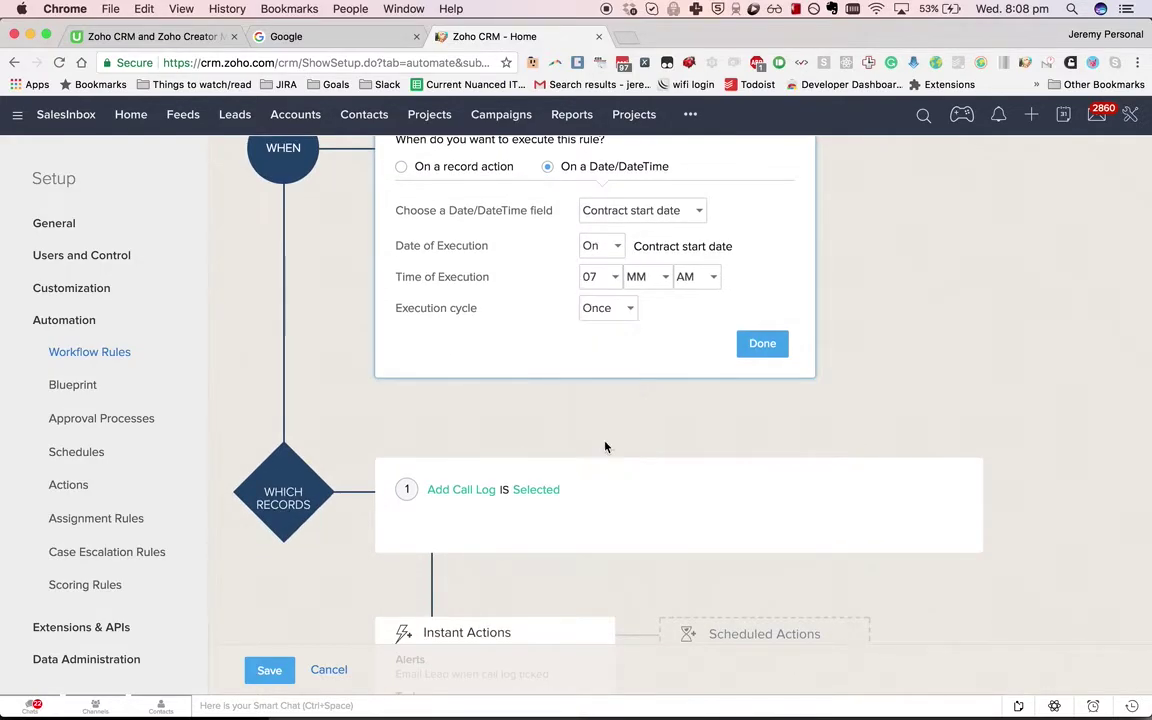
pyautogui.click(647, 276)
pyautogui.click(653, 329)
pyautogui.click(612, 308)
pyautogui.click(620, 309)
pyautogui.click(762, 344)
# Step: Add another new field update as an instant action on Leads and name it "Update next contact date"
pyautogui.scroll(-3, 787, 285)
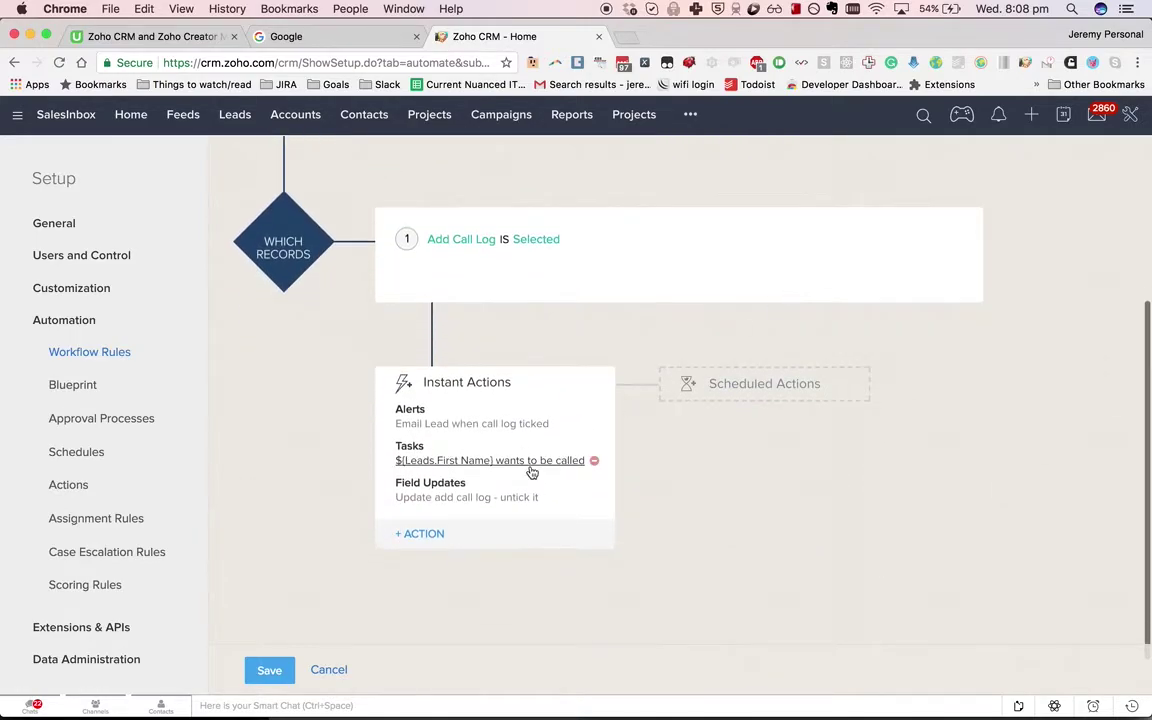
pyautogui.click(440, 533)
pyautogui.click(448, 620)
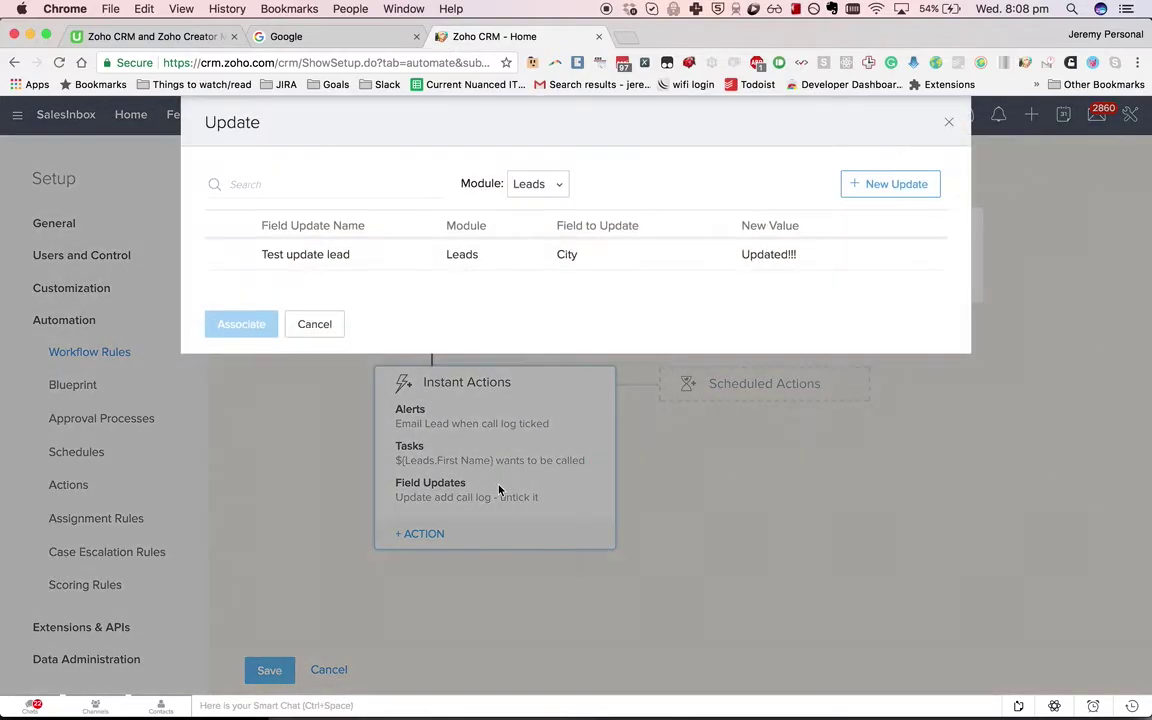
pyautogui.click(857, 186)
pyautogui.click(347, 175)
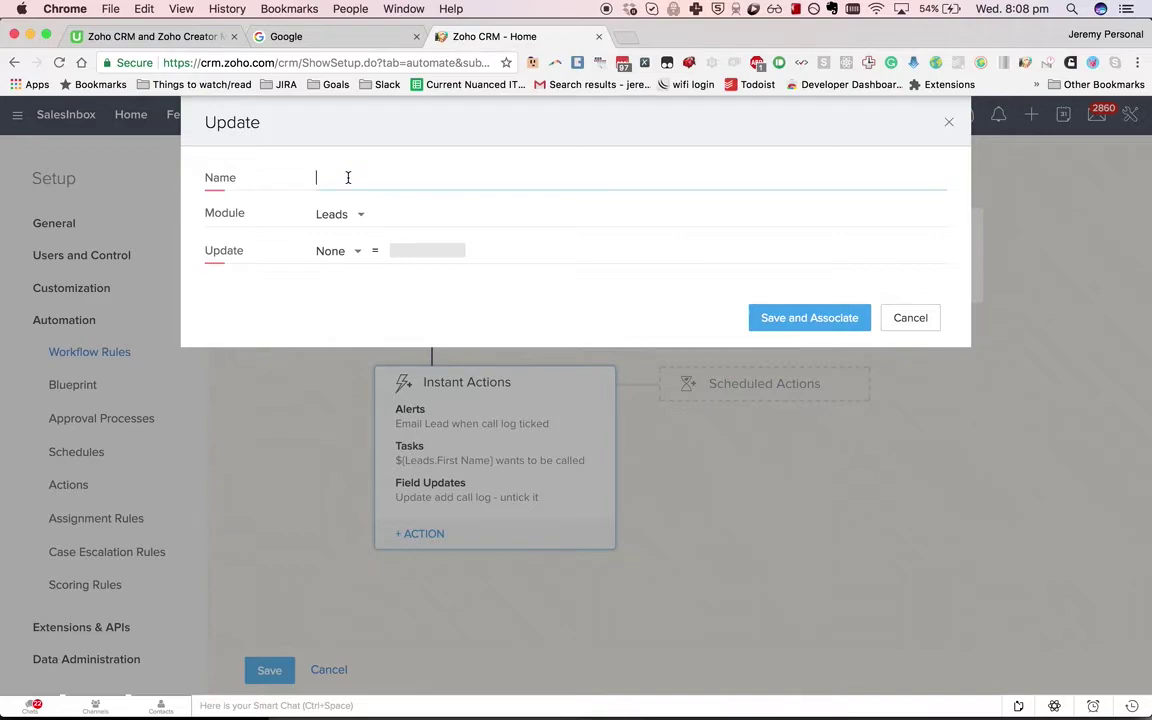
pyautogui.write('Update next contact date')
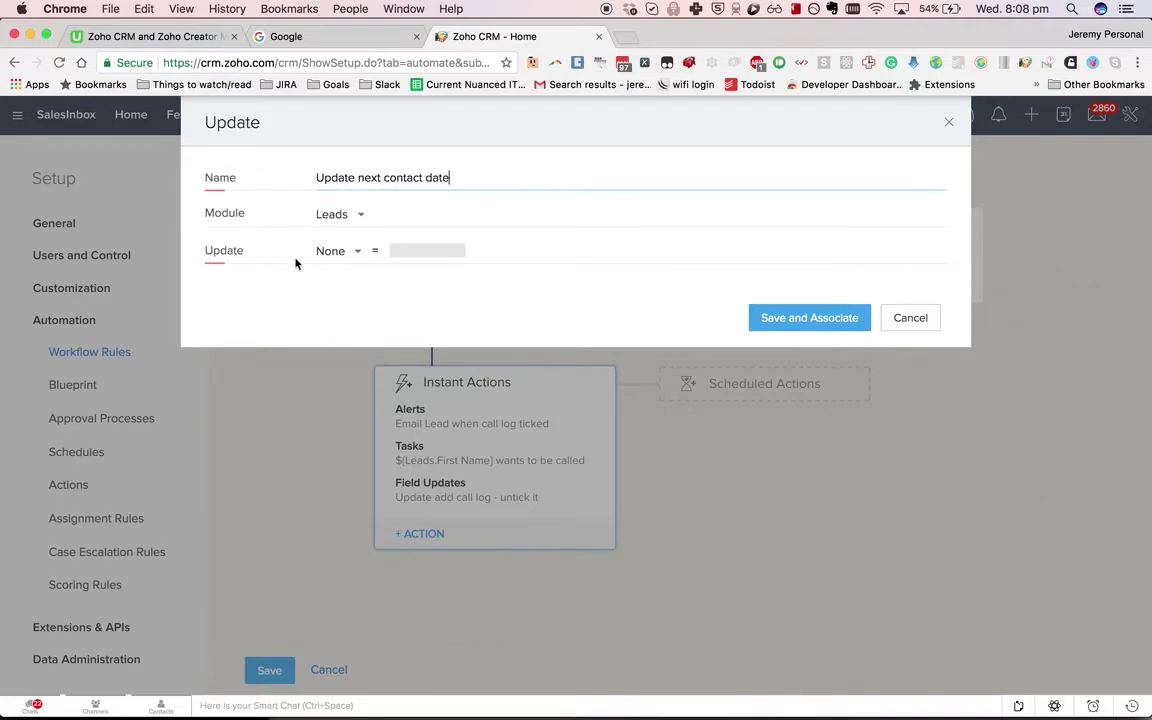
# Step: Set the field update to change Contract start date to the execution day plus 14 days, and discard the update
pyautogui.click(333, 251)
pyautogui.write('cont')
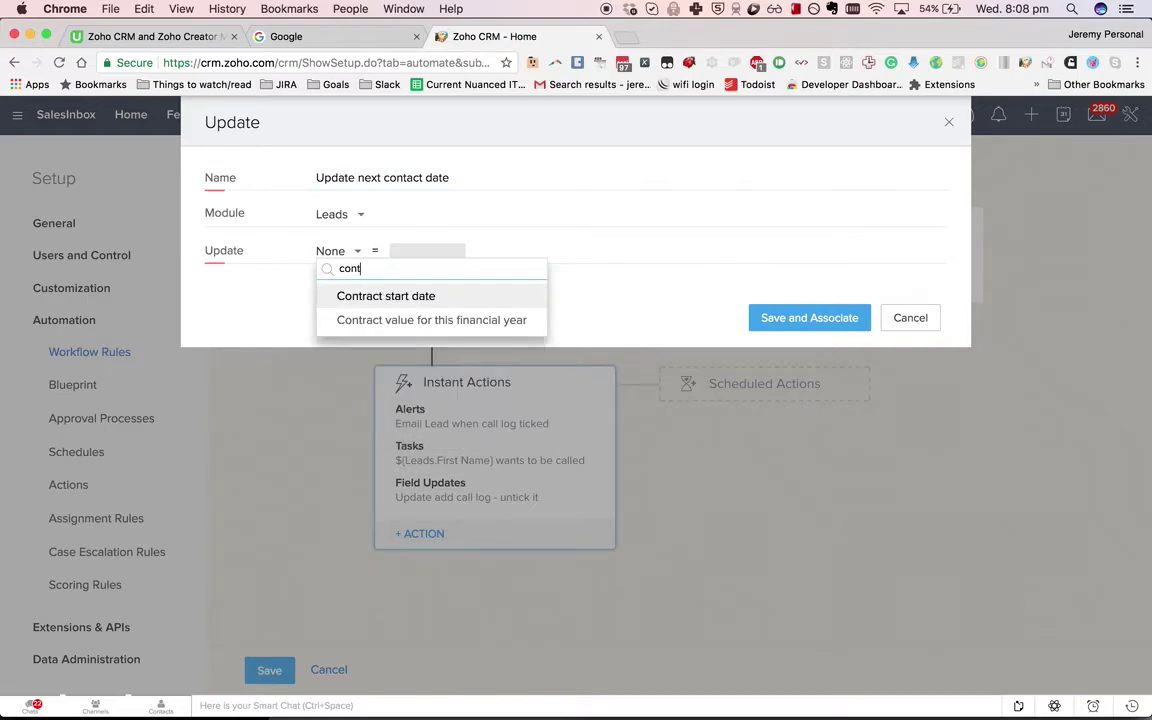
pyautogui.press('Return')
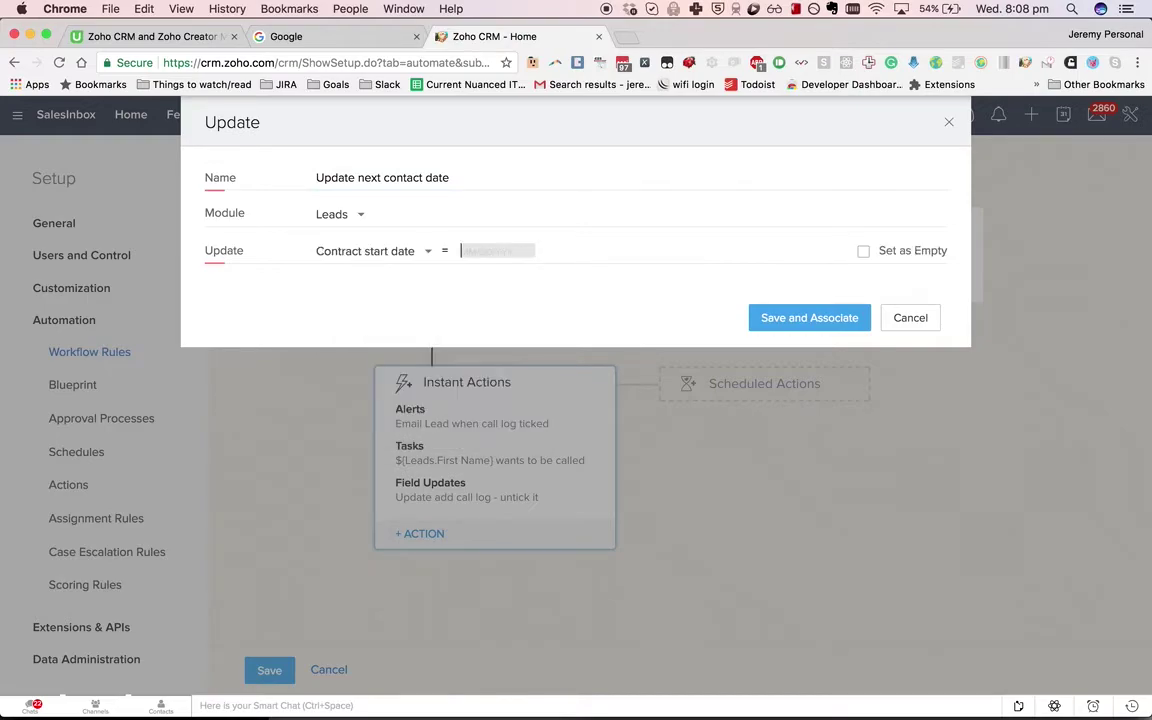
pyautogui.click(495, 250)
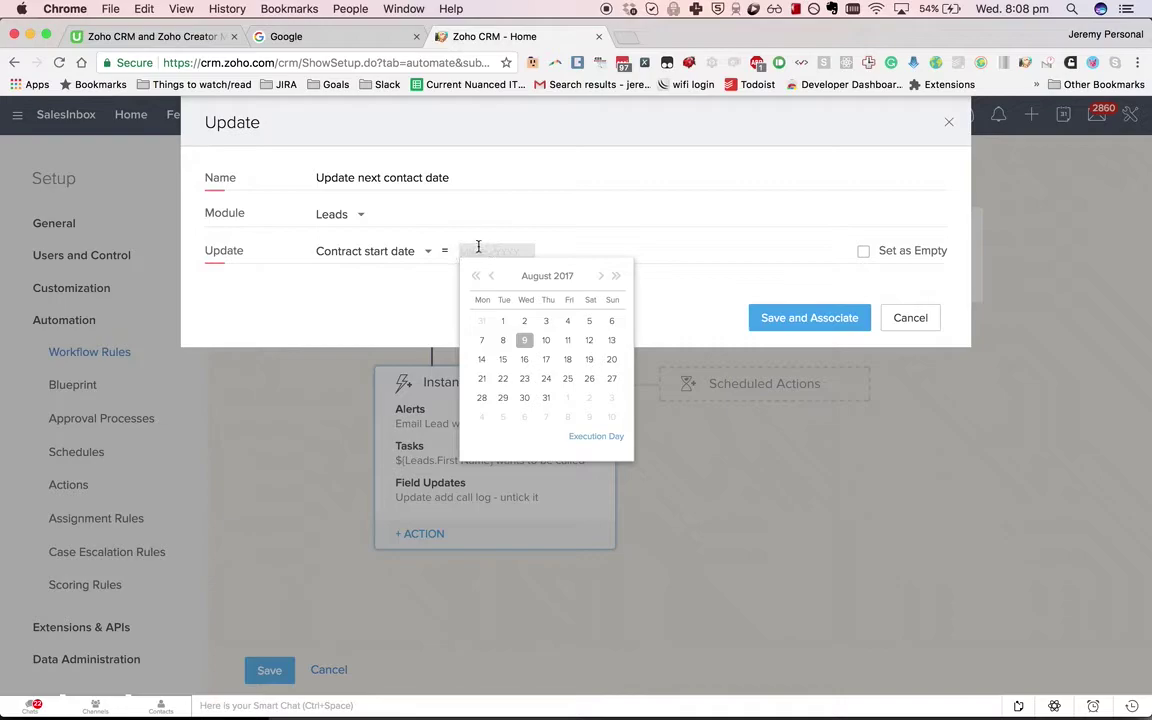
pyautogui.click(596, 436)
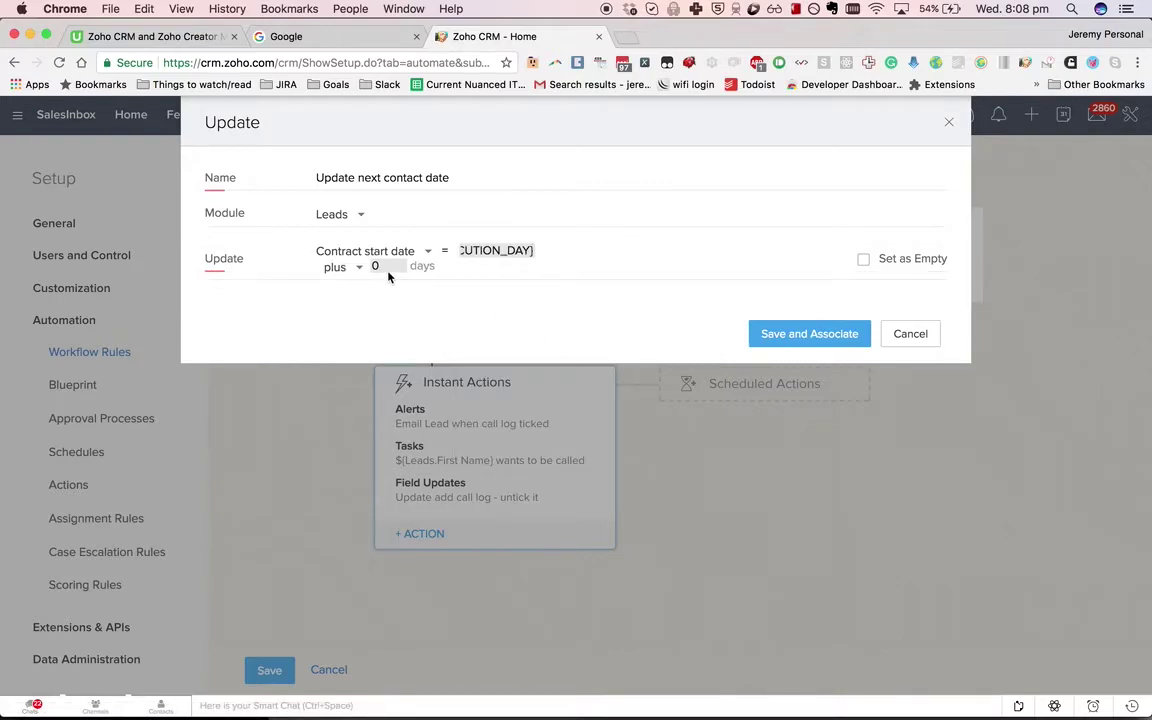
pyautogui.press('BackSpace')
pyautogui.write('14')
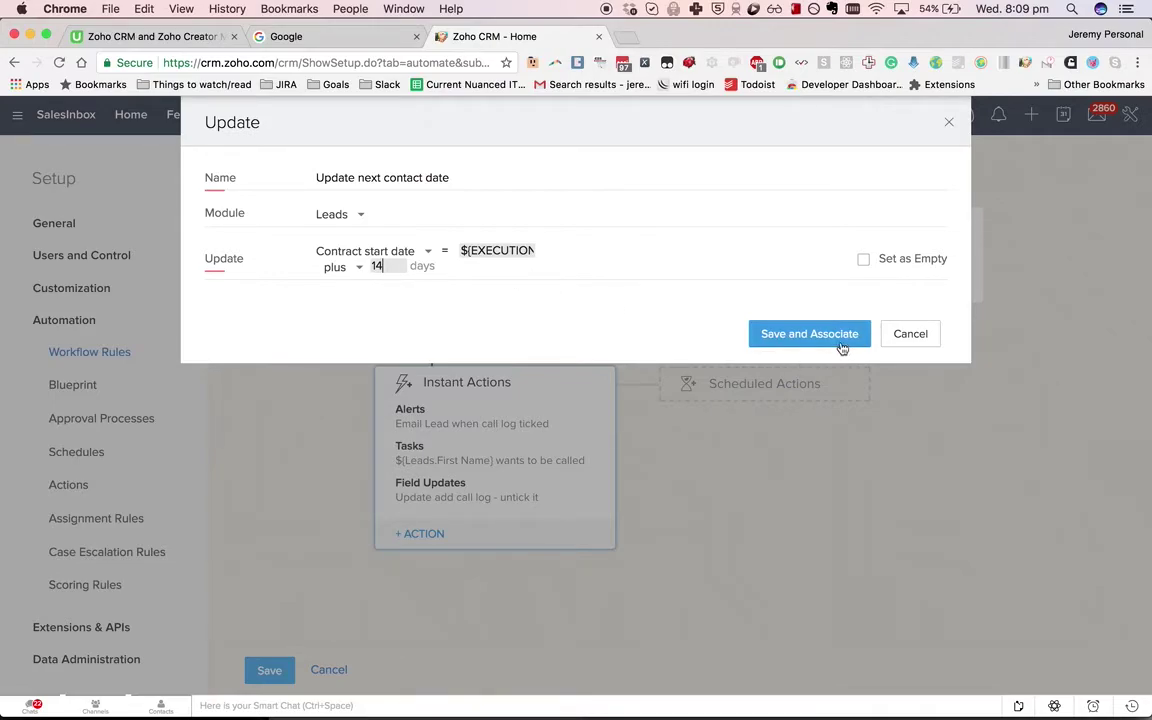
pyautogui.click(921, 333)
pyautogui.click(330, 328)
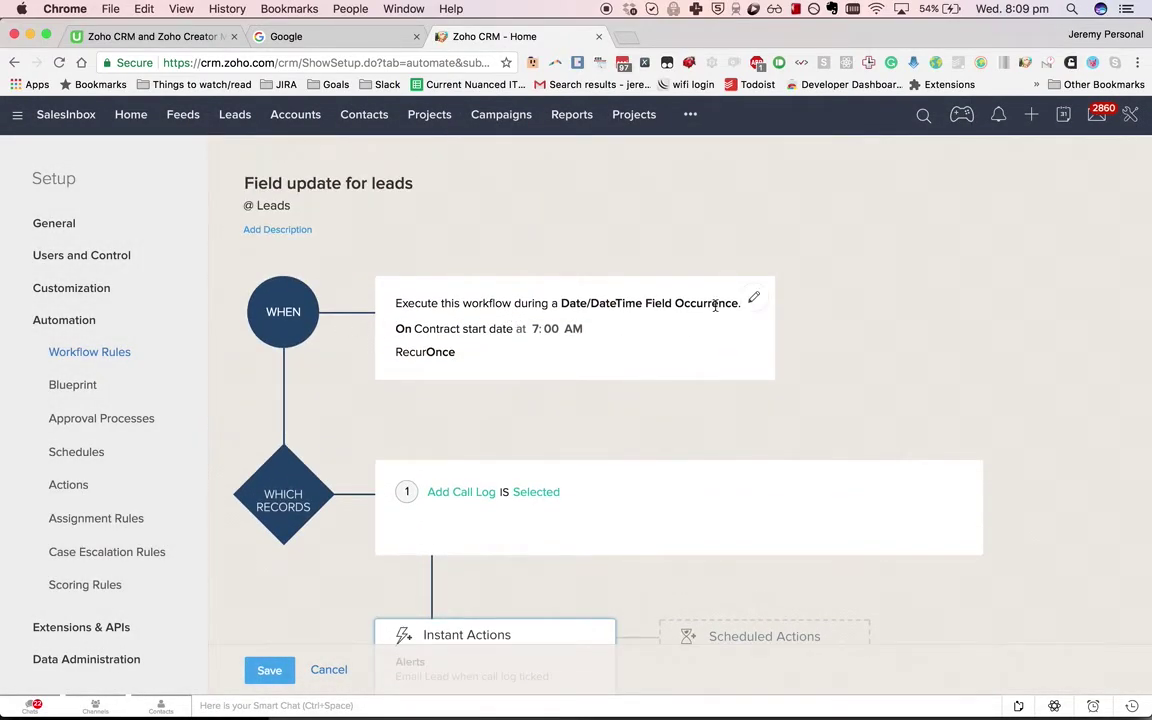
# Step: Change the rule's trigger from the Date/DateTime option to a record action on Create or Edit
pyautogui.click(756, 299)
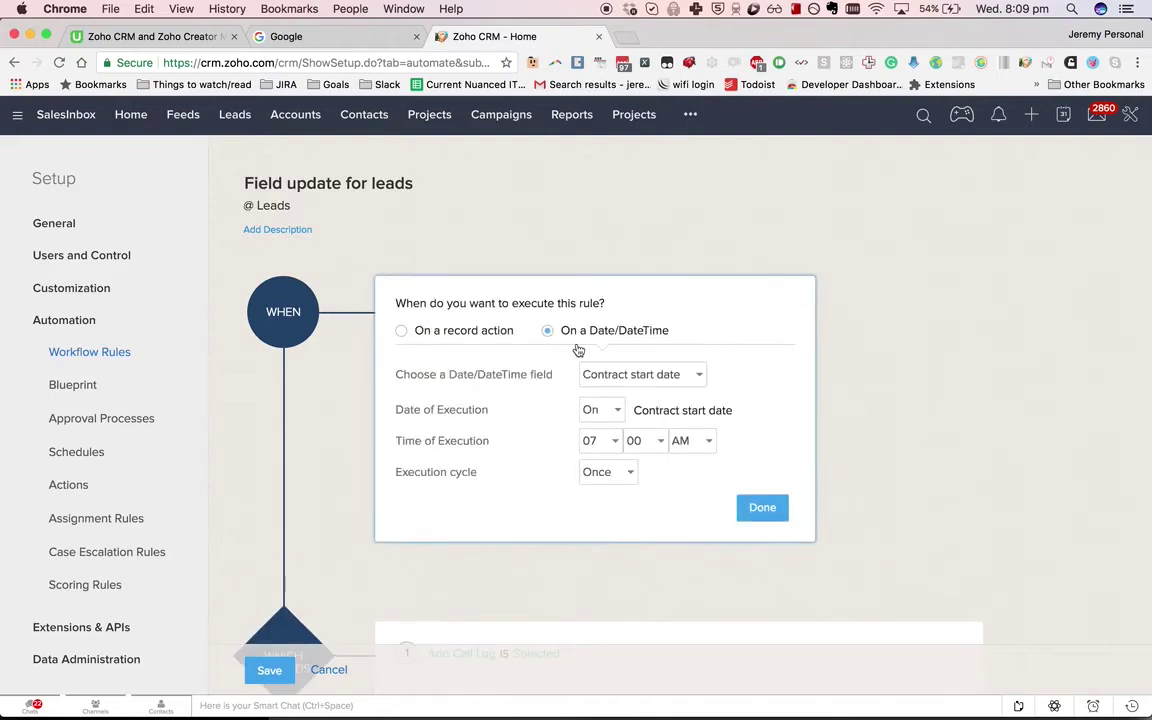
pyautogui.moveTo(480, 331); pyautogui.dragTo(514, 342)
pyautogui.click(485, 333)
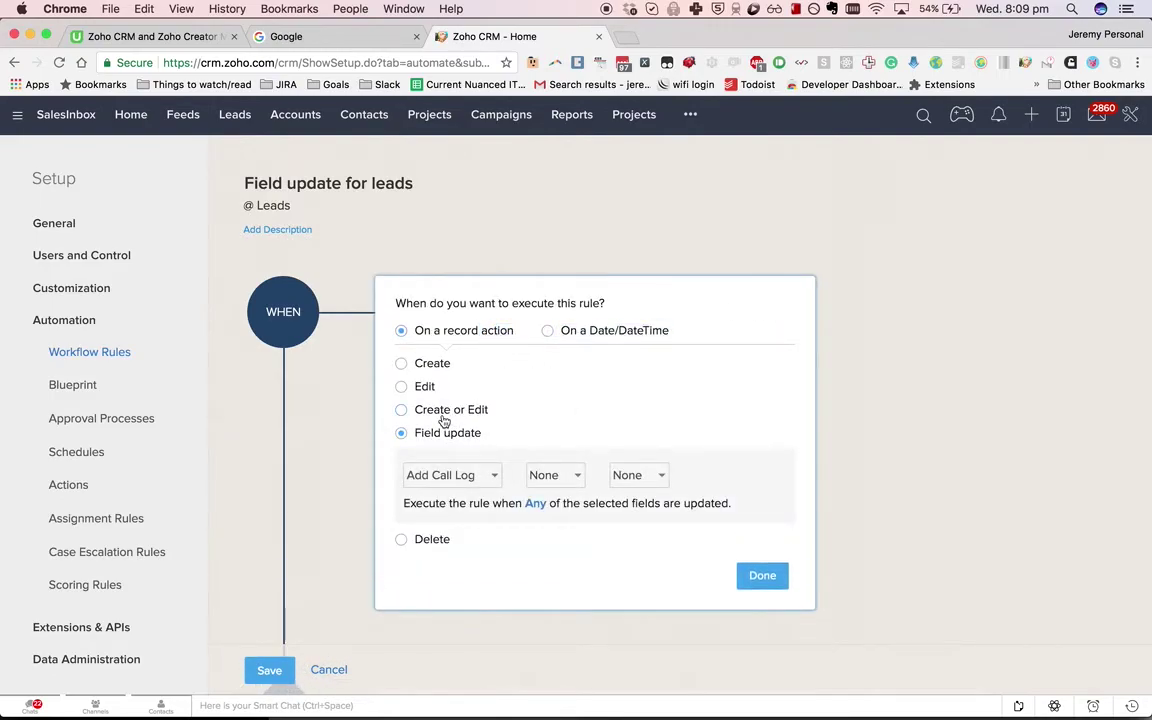
pyautogui.click(440, 421)
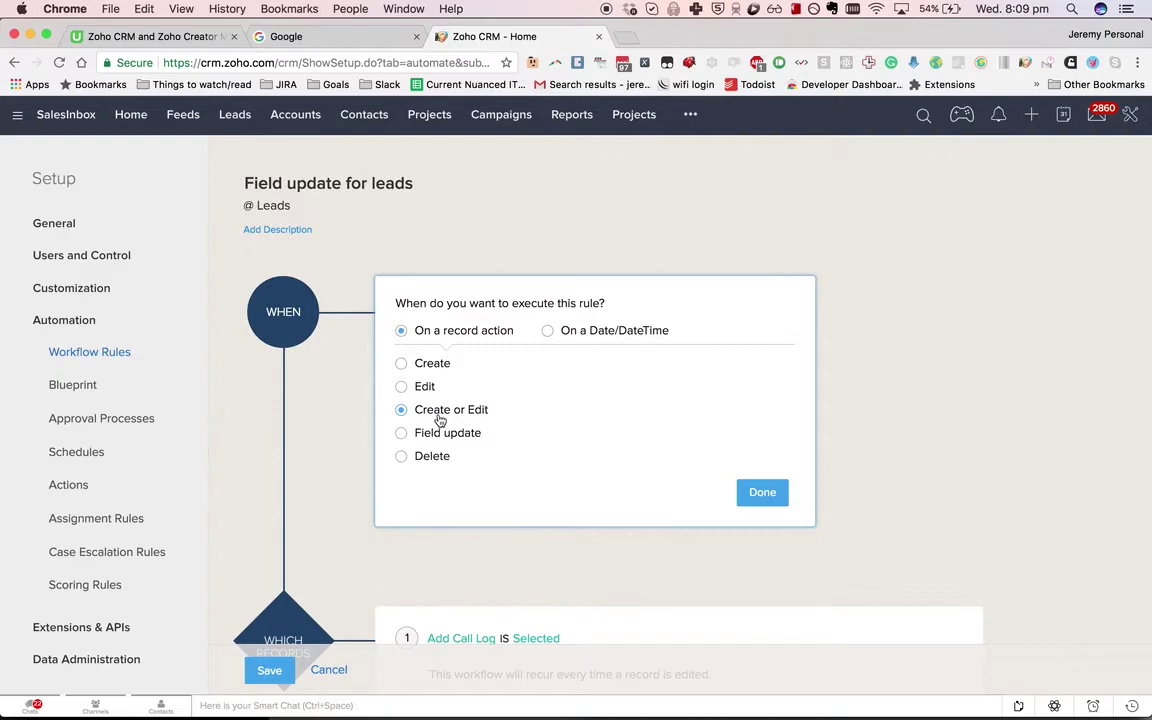
# Step: Add a second condition row to the rule's record criteria and join it to the Add Call Log condition with OR
pyautogui.scroll(-5, 435, 470)
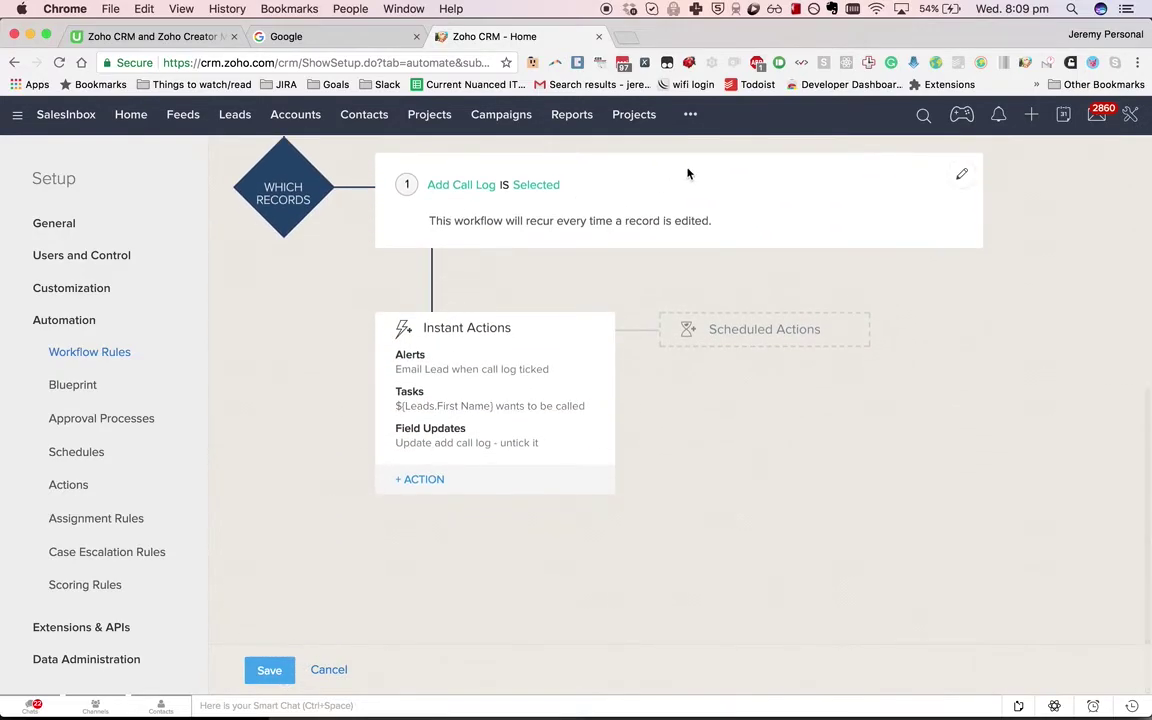
pyautogui.click(962, 175)
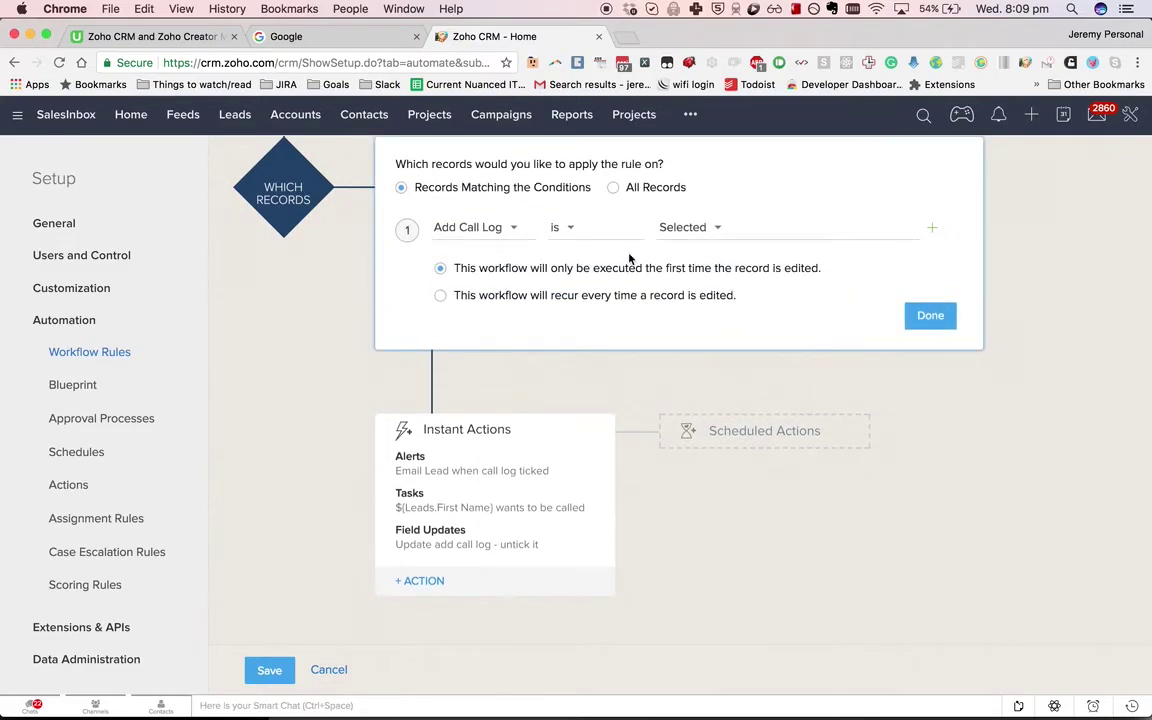
pyautogui.click(931, 228)
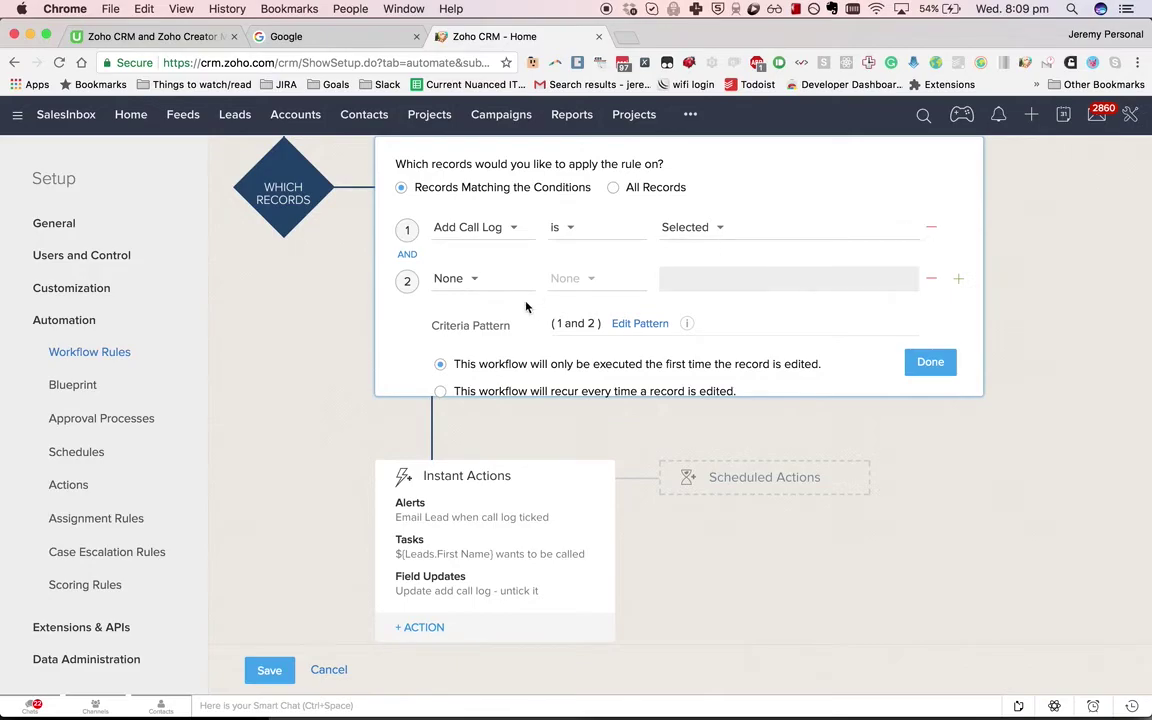
pyautogui.click(407, 256)
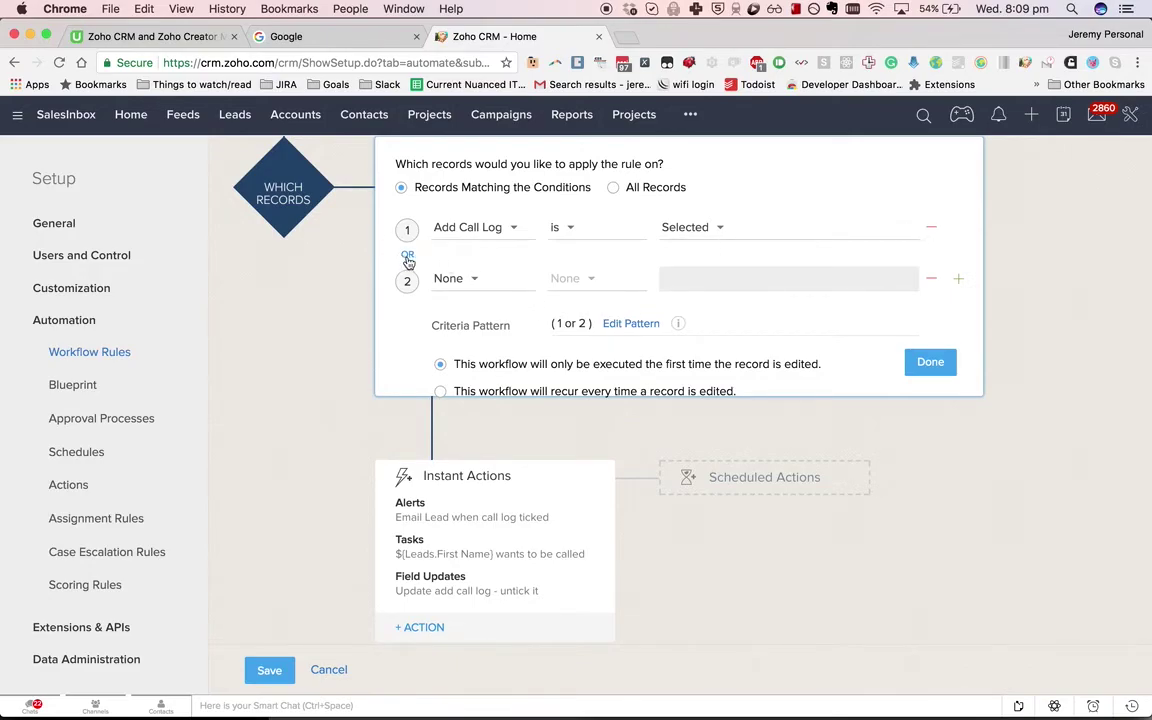
pyautogui.click(407, 257)
pyautogui.click(407, 257)
# Step: Set the second record condition to City is "Timbuktoo"
pyautogui.click(483, 284)
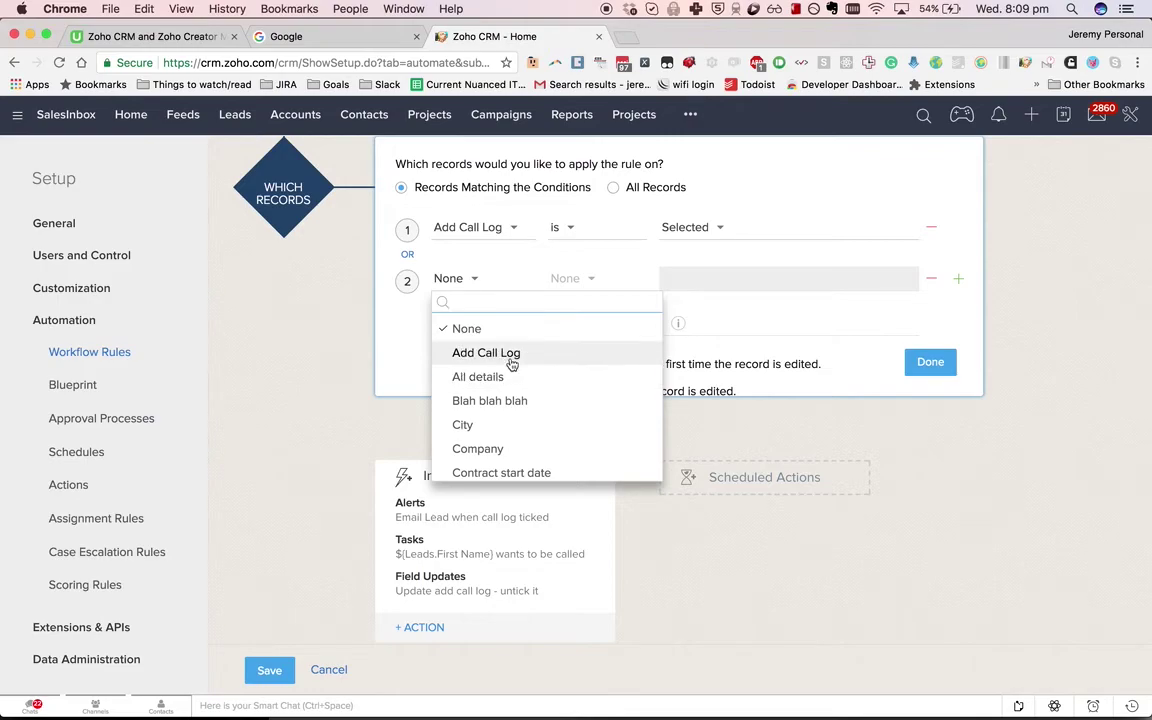
pyautogui.click(561, 432)
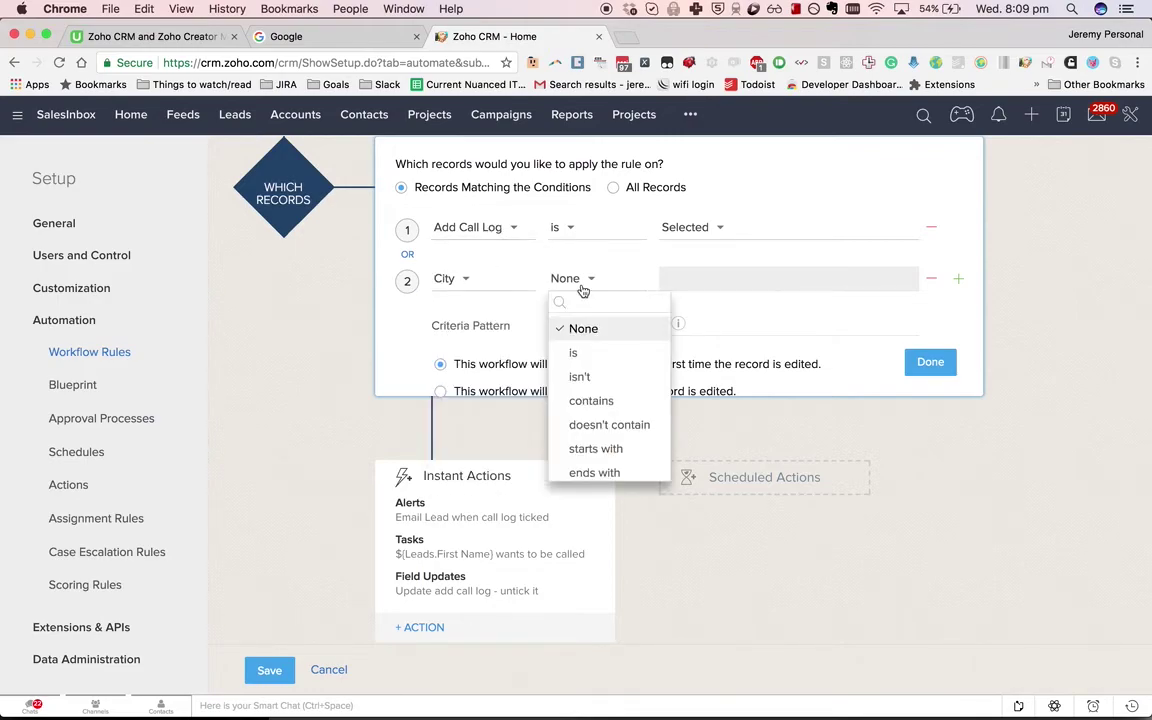
pyautogui.click(576, 352)
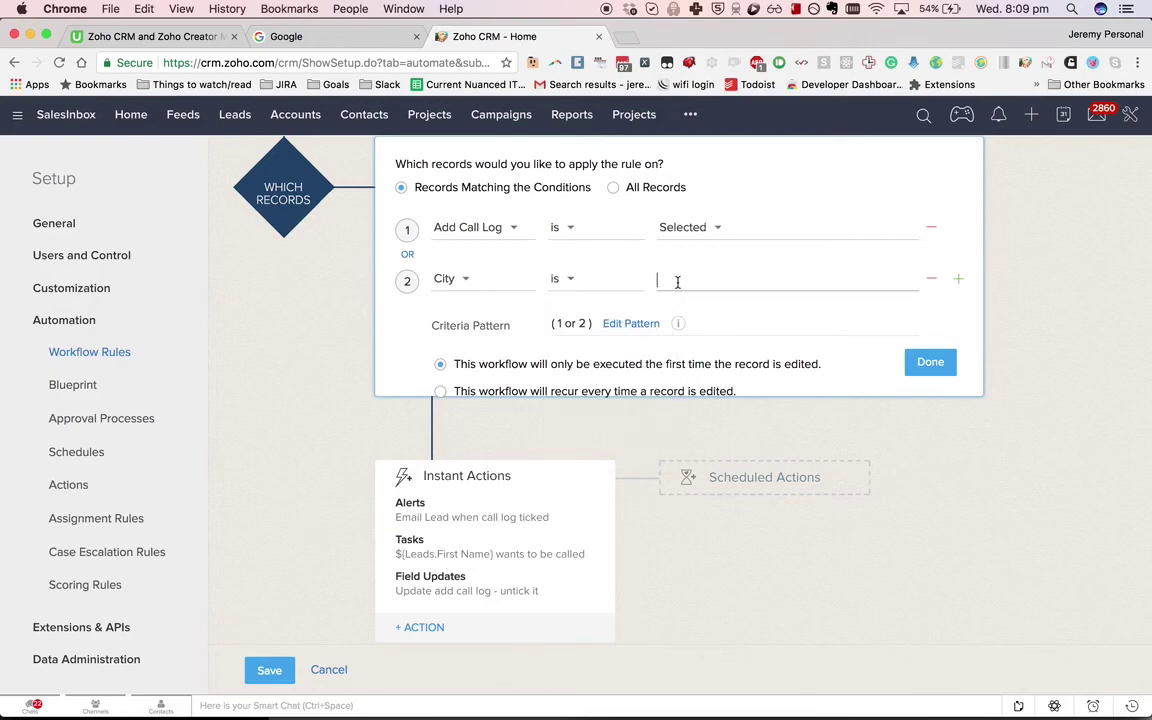
pyautogui.click(677, 282)
pyautogui.write('Timbuktoo')
# Step: Display the action types available for adding to the rule's instant actions
pyautogui.scroll(-3, 815, 322)
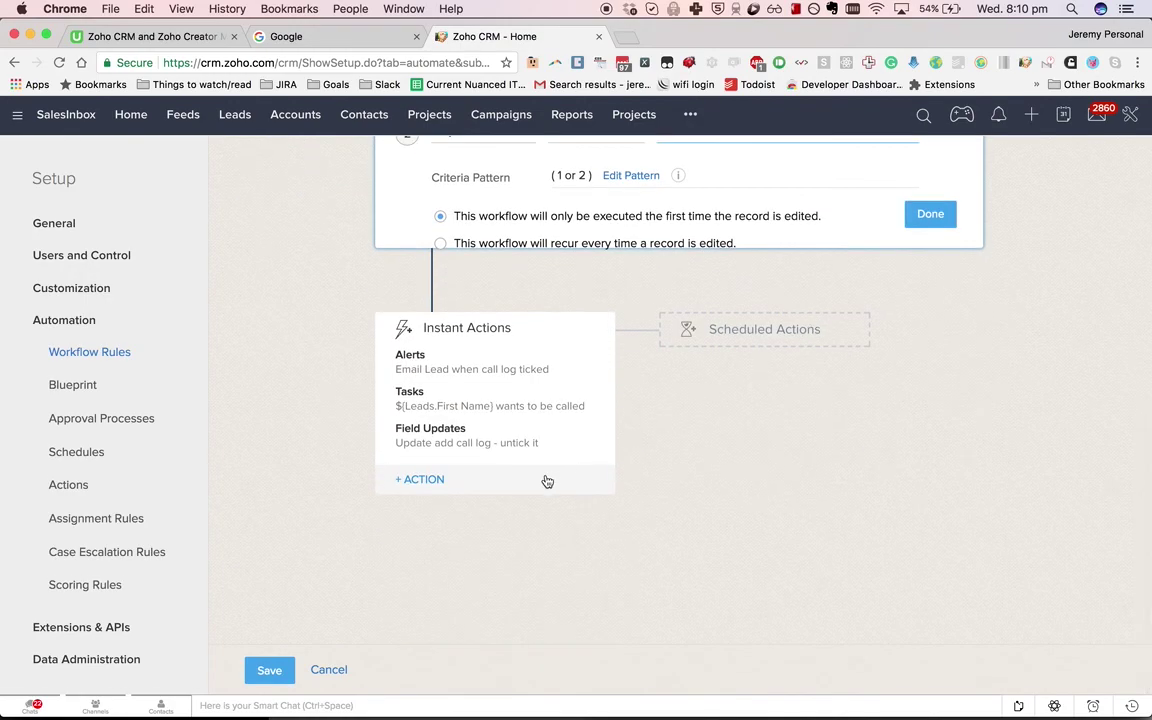
pyautogui.click(420, 479)
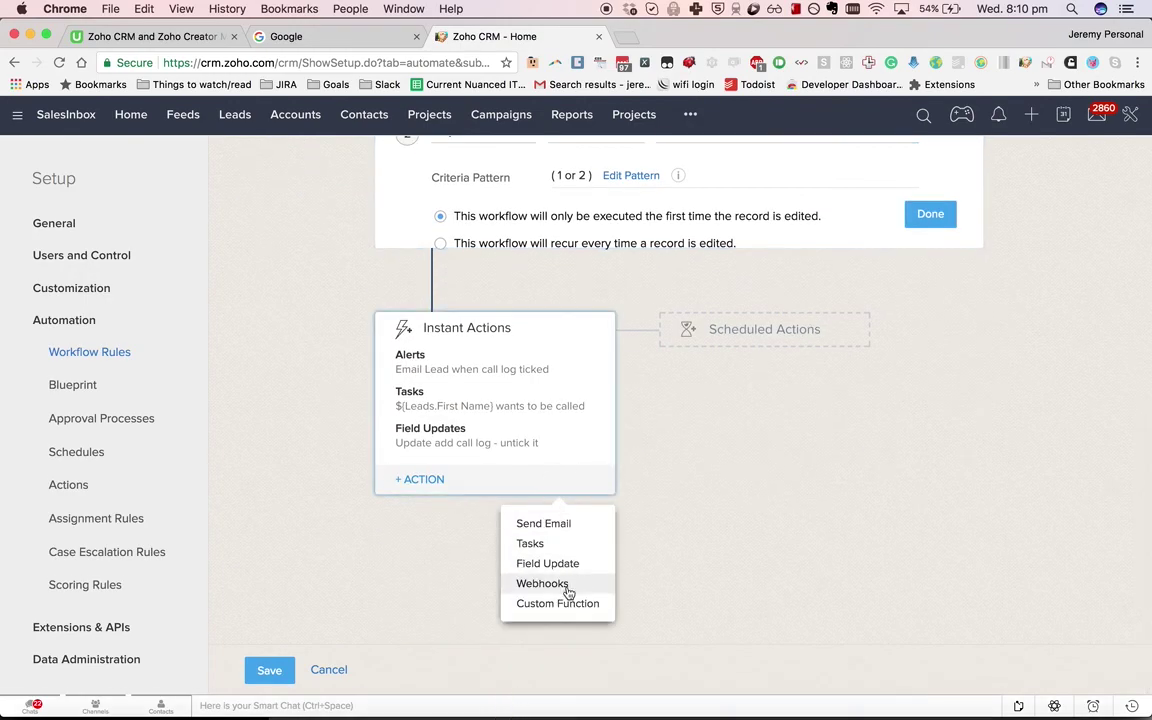